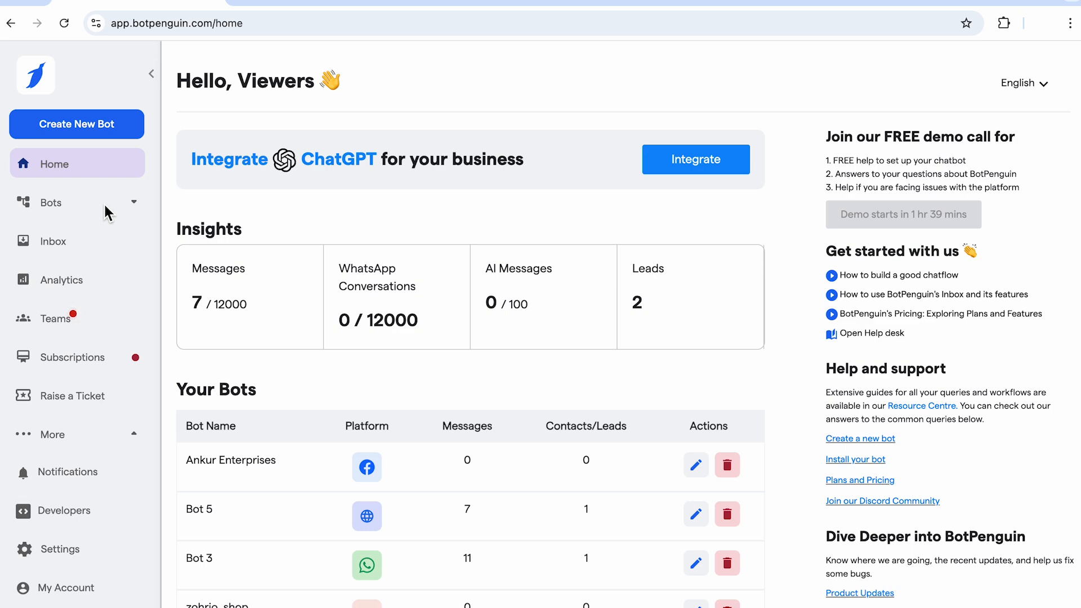
Step: Open the Make integration among Bot 4's third-party apps and copy its bot ID
left_click(107, 210)
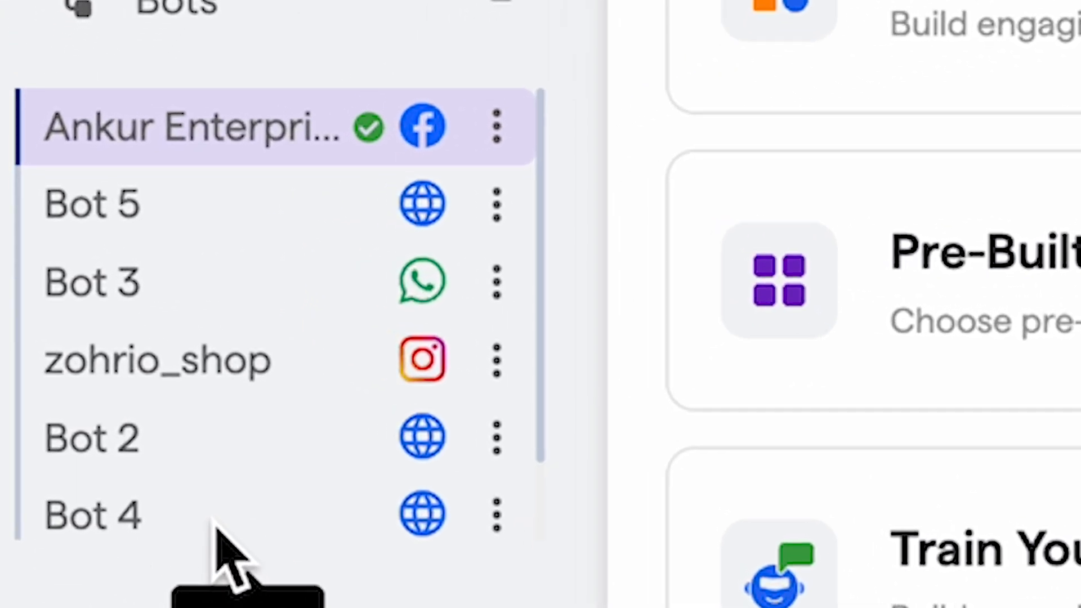
left_click(149, 441)
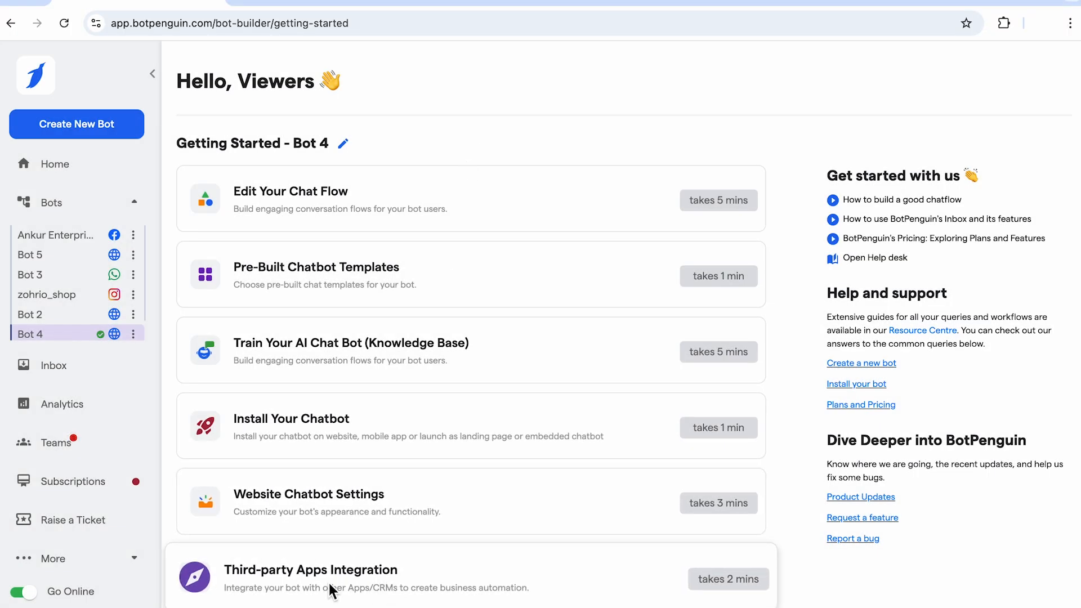
left_click(432, 592)
type("make")
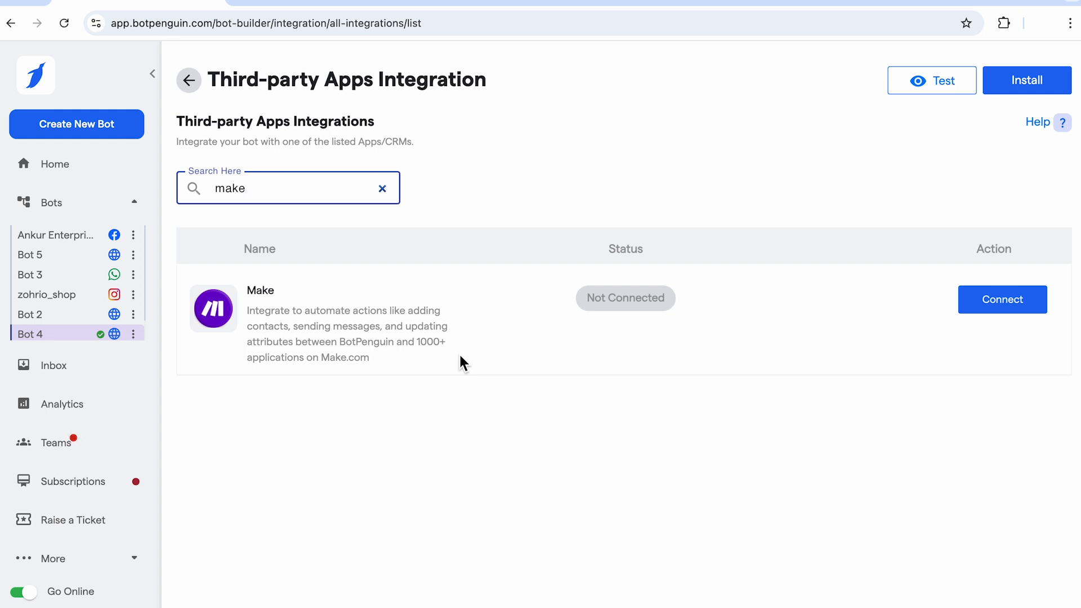
left_click(1004, 309)
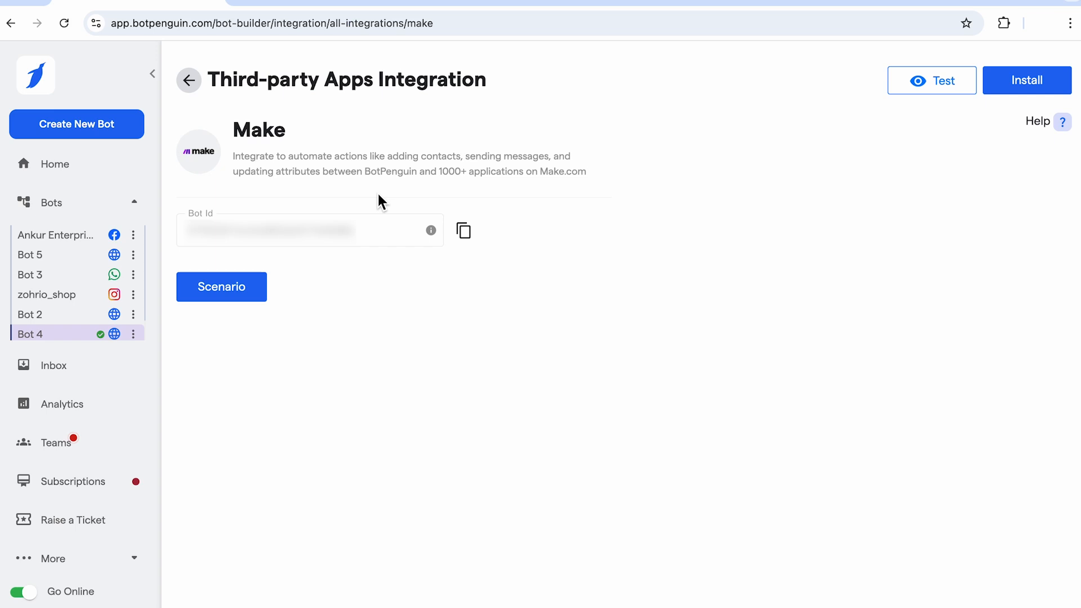
left_click(466, 235)
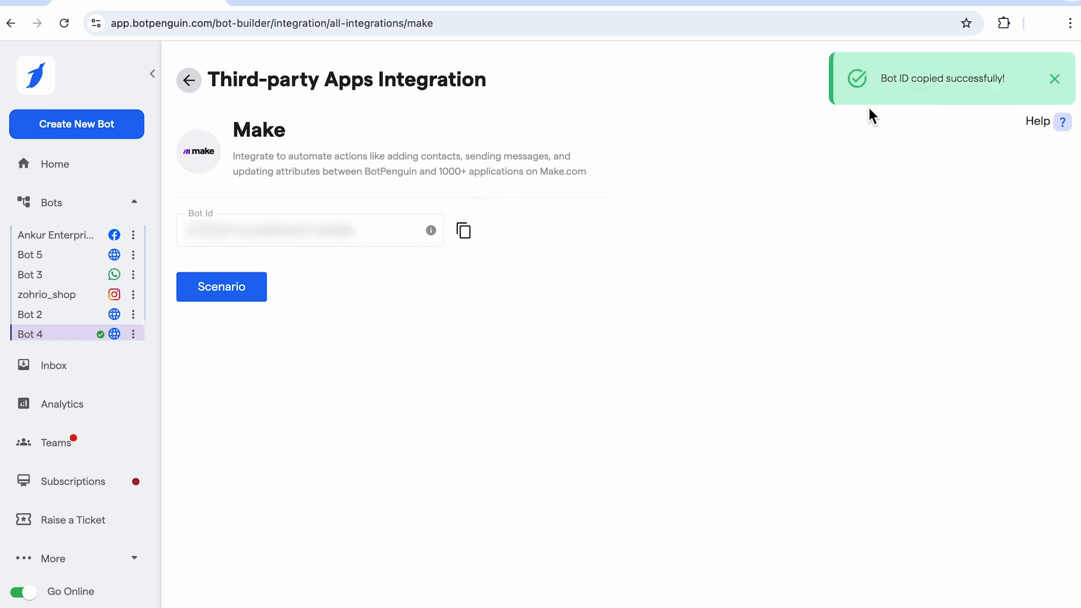
Step: Go to Make from the integration page, log in and create a new scenario
left_click(235, 292)
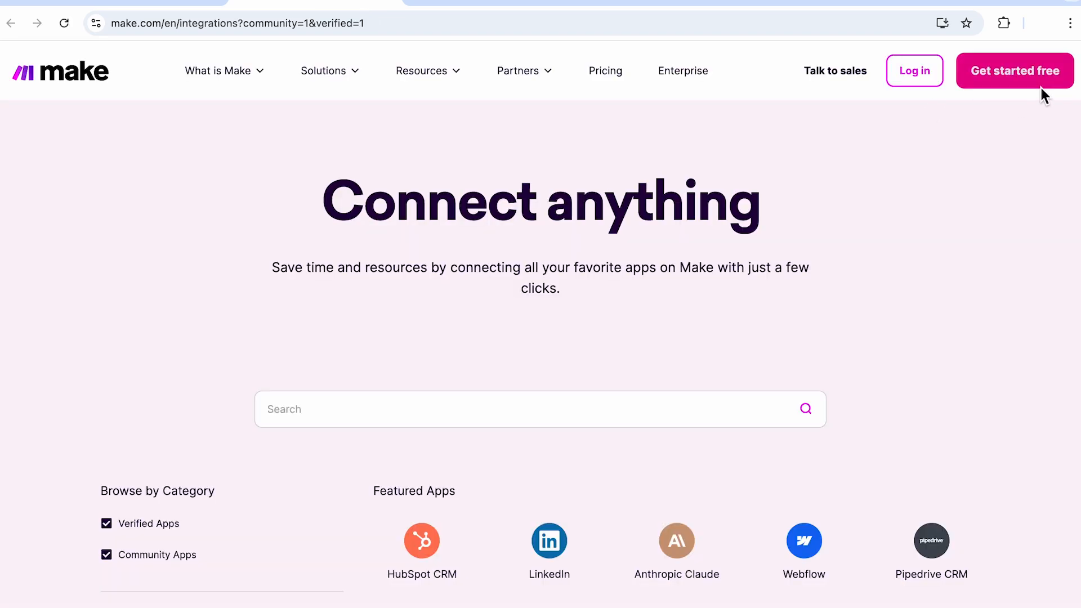
left_click(911, 81)
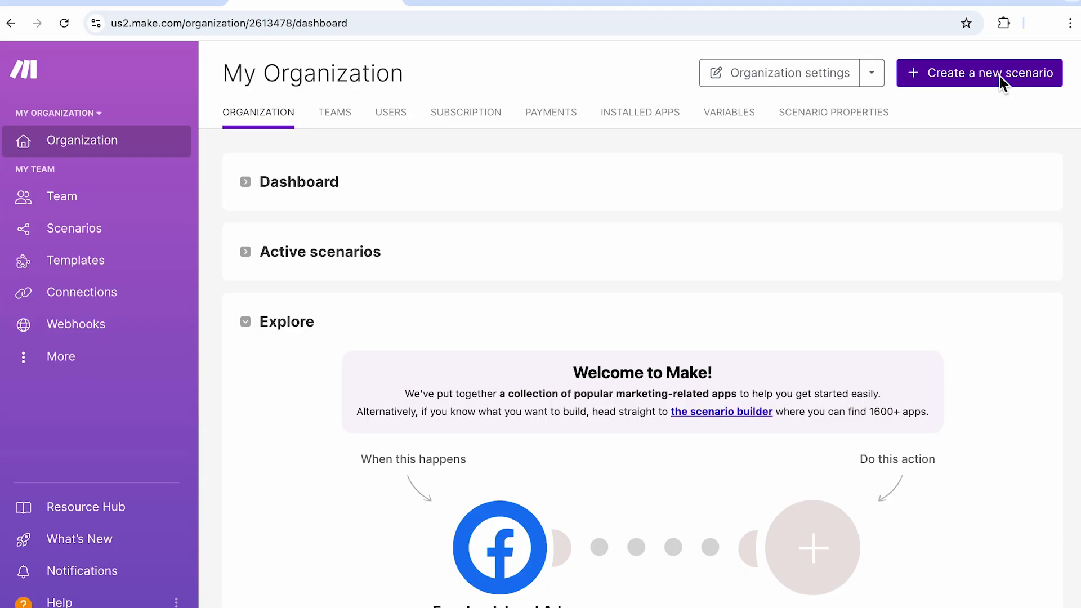
left_click(999, 76)
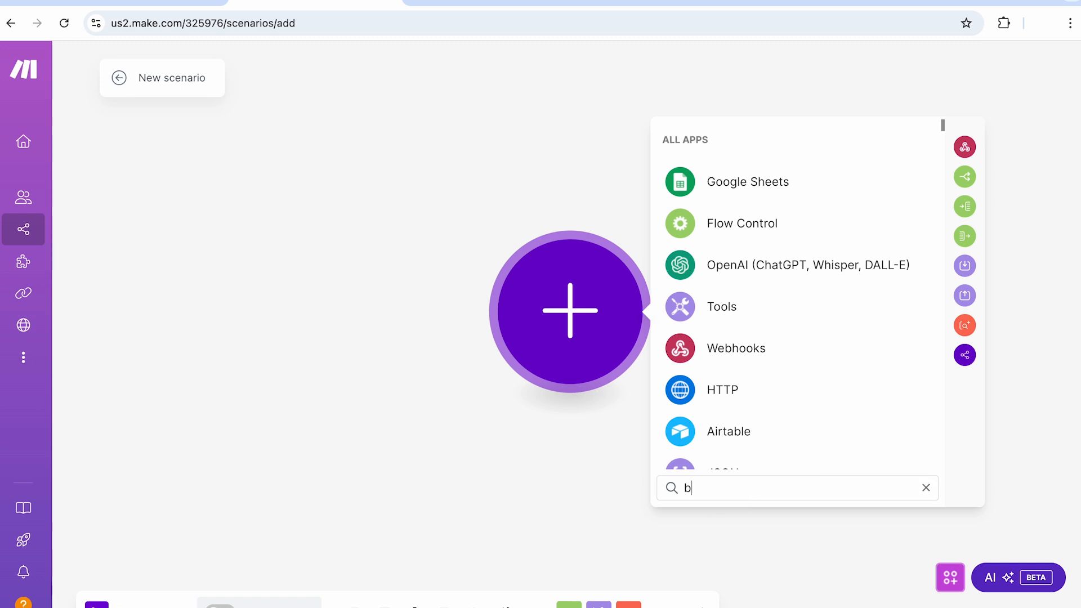
Step: Add BotPenguin's Watch New Contact Created trigger as the scenario's first module
type("botpenguin")
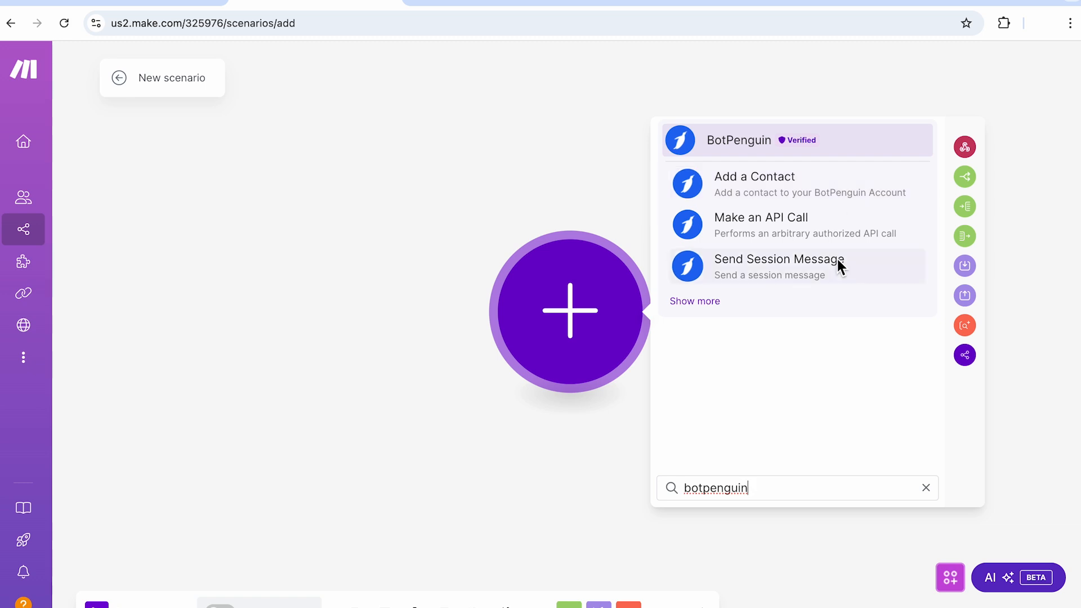
left_click(687, 302)
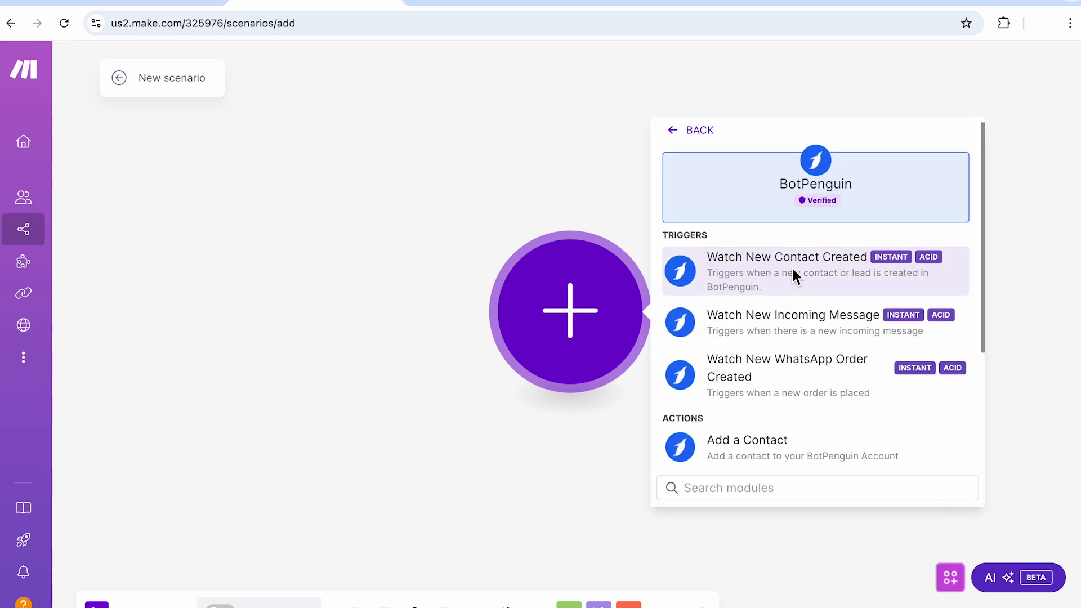
left_click(826, 262)
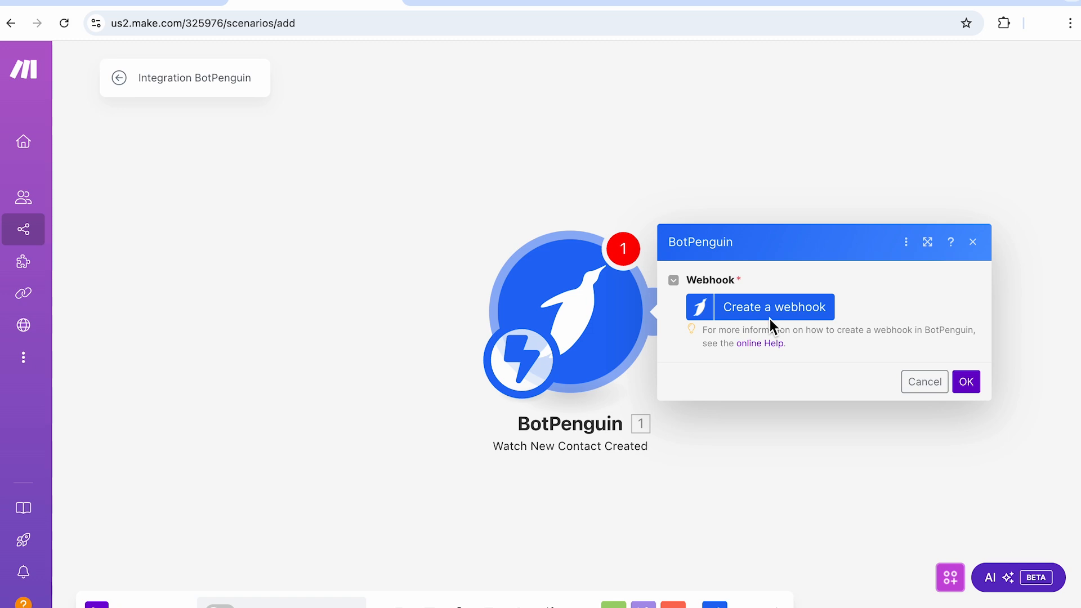
Step: Start a new webhook and connection for the BotPenguin trigger, choosing the Website platform and pasting the copied bot ID
left_click(769, 319)
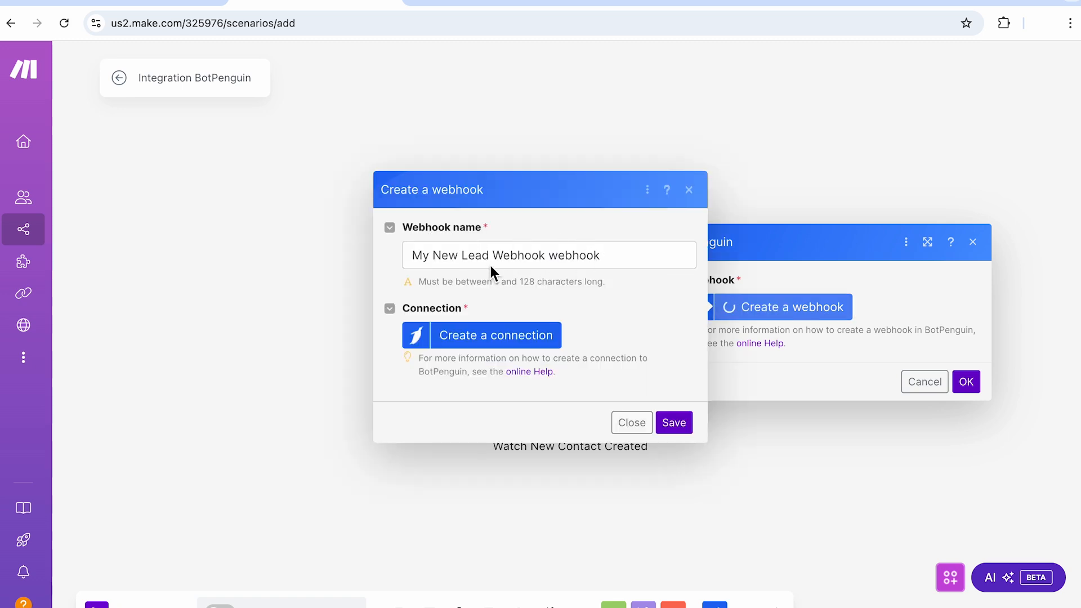
left_click(497, 347)
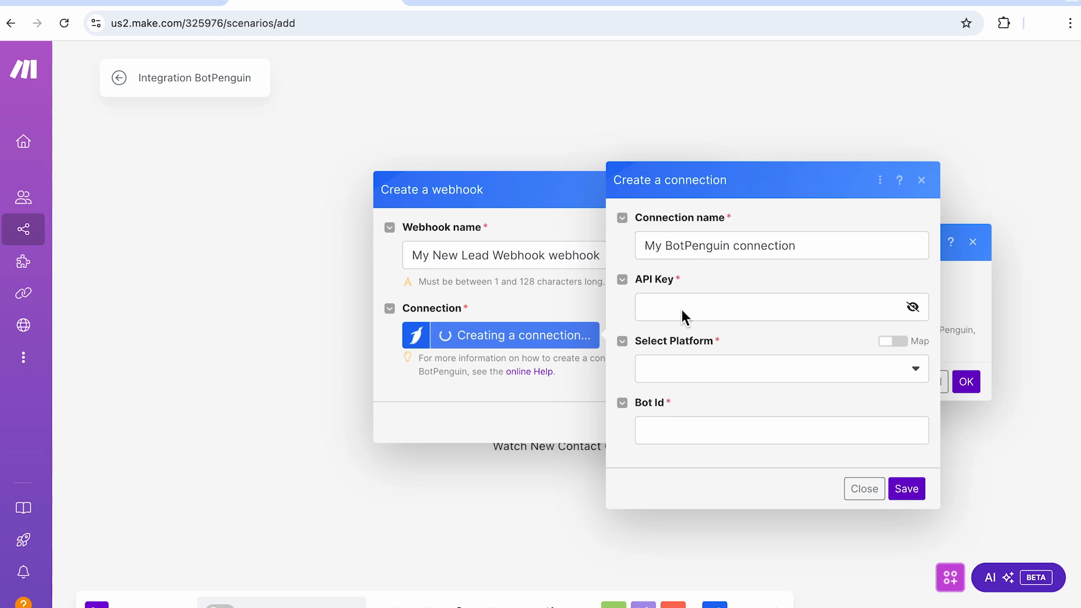
left_click(693, 363)
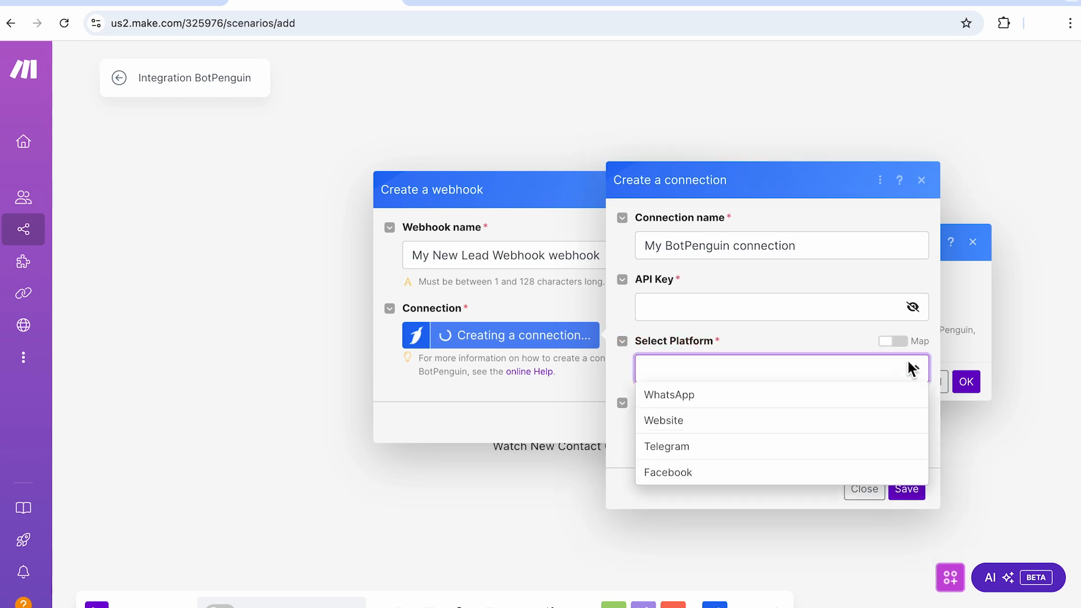
left_click(770, 420)
left_click(699, 429)
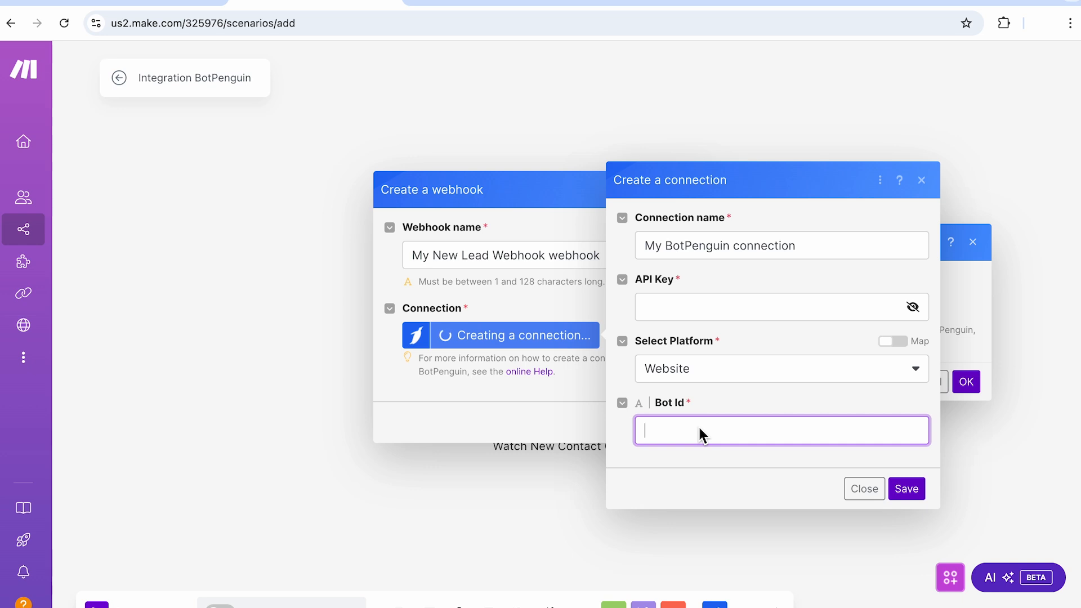
key("ctrl+v")
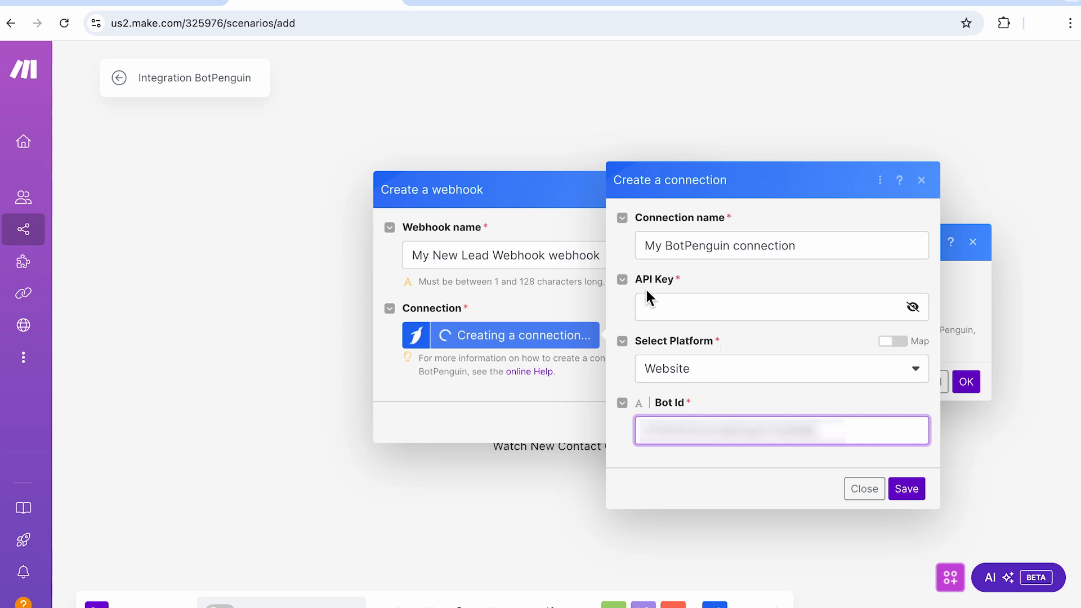
Step: Switch to BotPenguin, generate an API access token in the developer settings and copy it
left_click(694, 308)
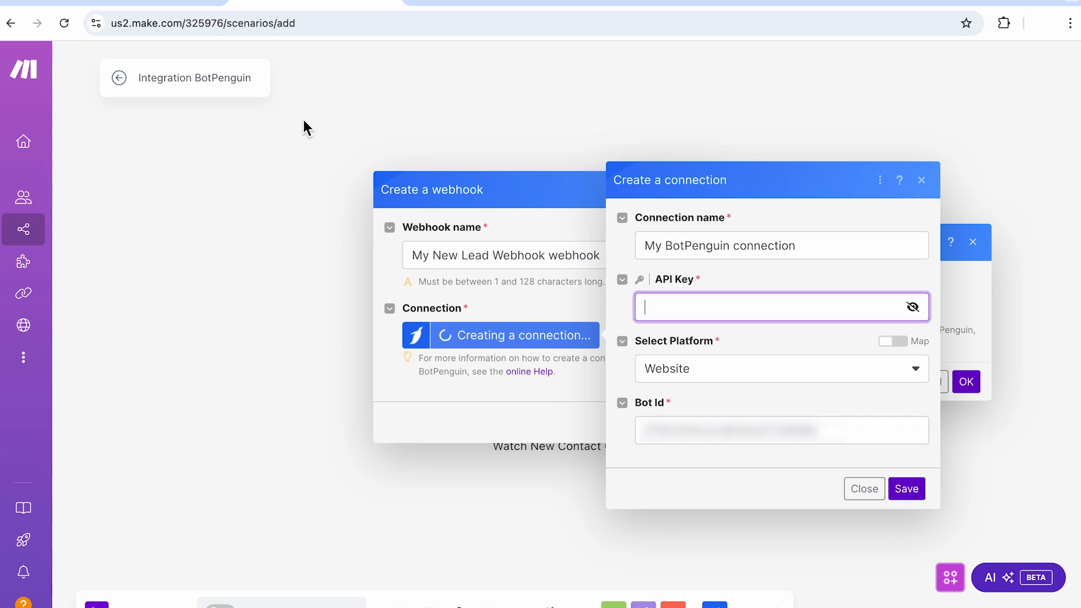
left_click(131, 3)
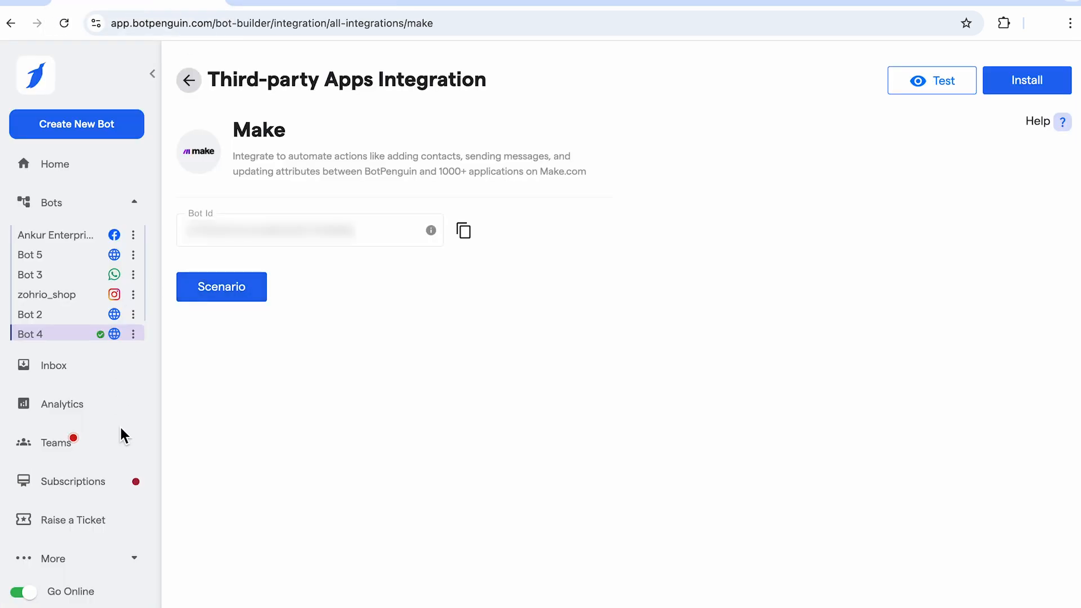
left_click(85, 559)
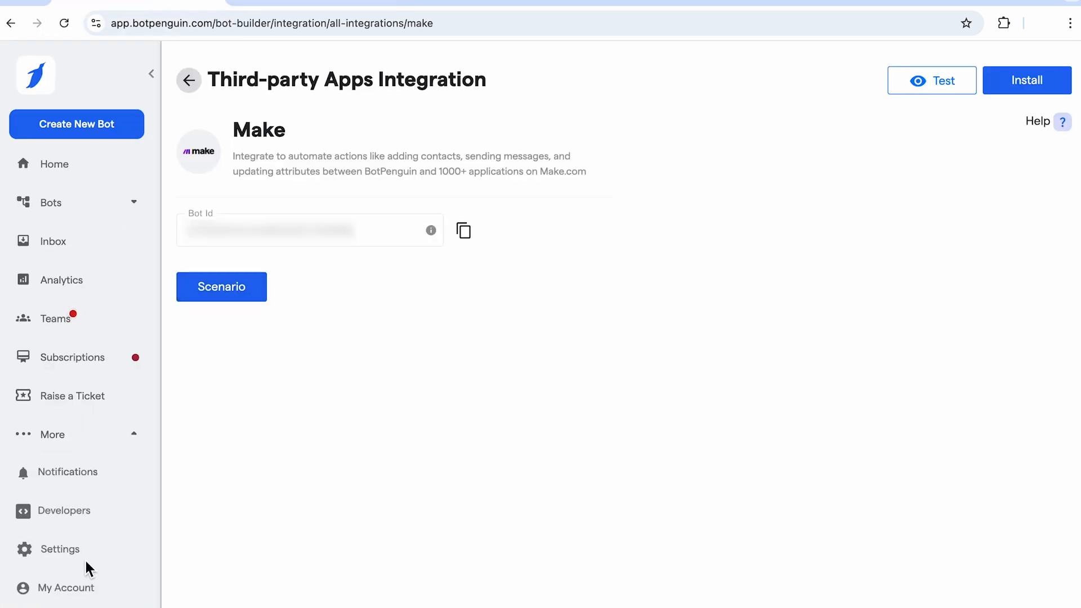
left_click(62, 519)
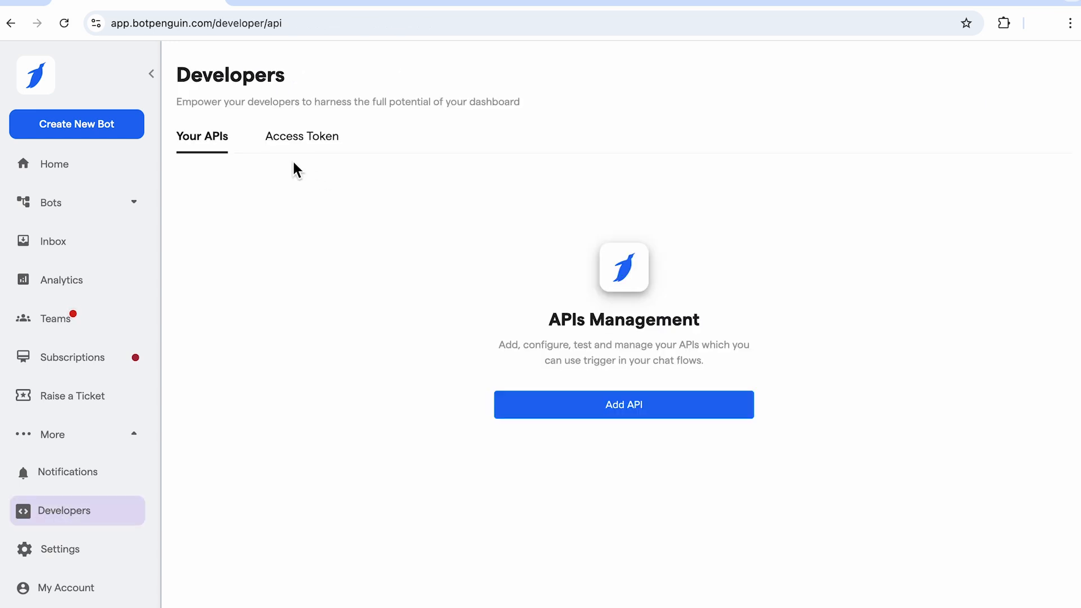
left_click(318, 140)
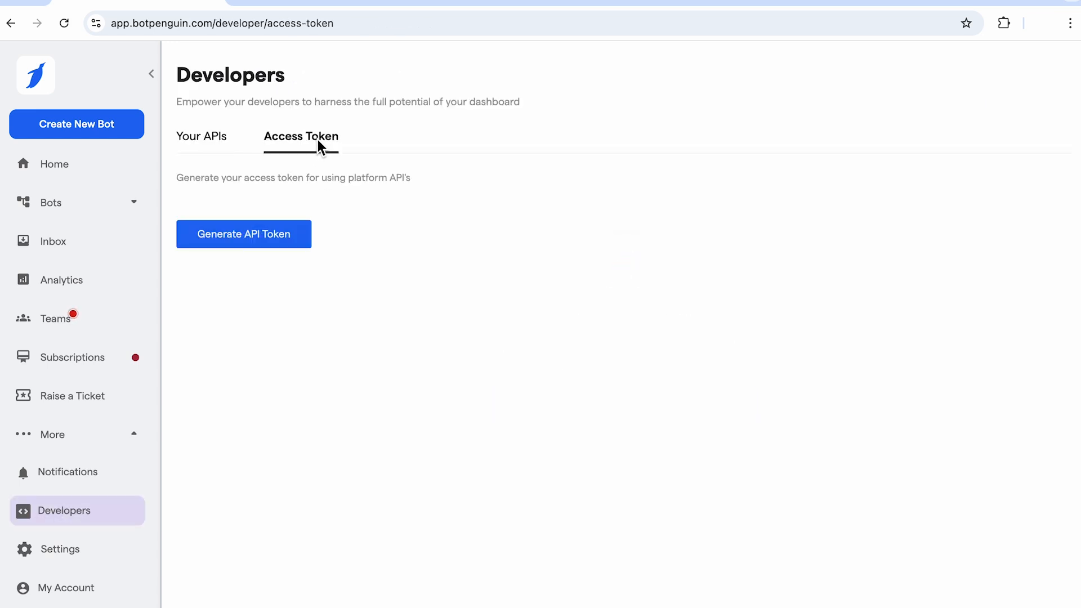
left_click(247, 239)
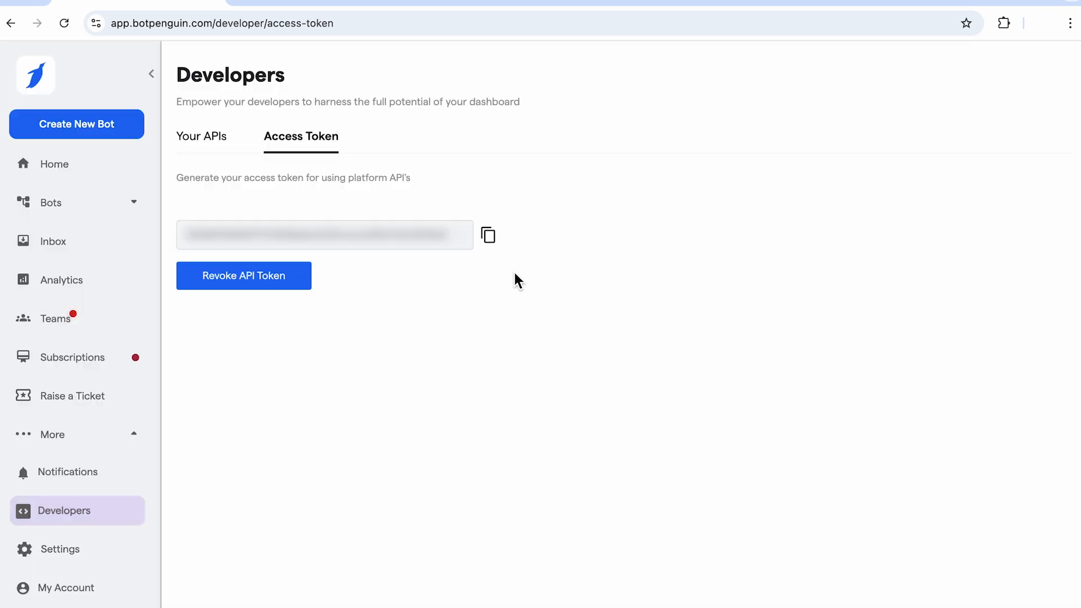
left_click(488, 237)
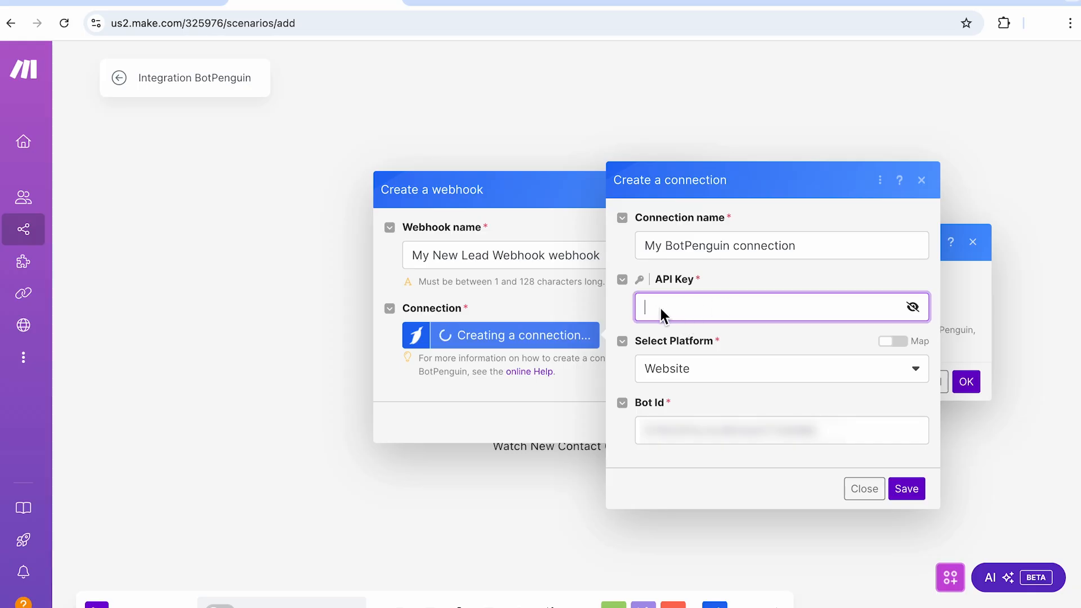
Step: Paste the API key into the BotPenguin connection and save the connection, webhook and trigger
key("ctrl+v")
left_click(908, 488)
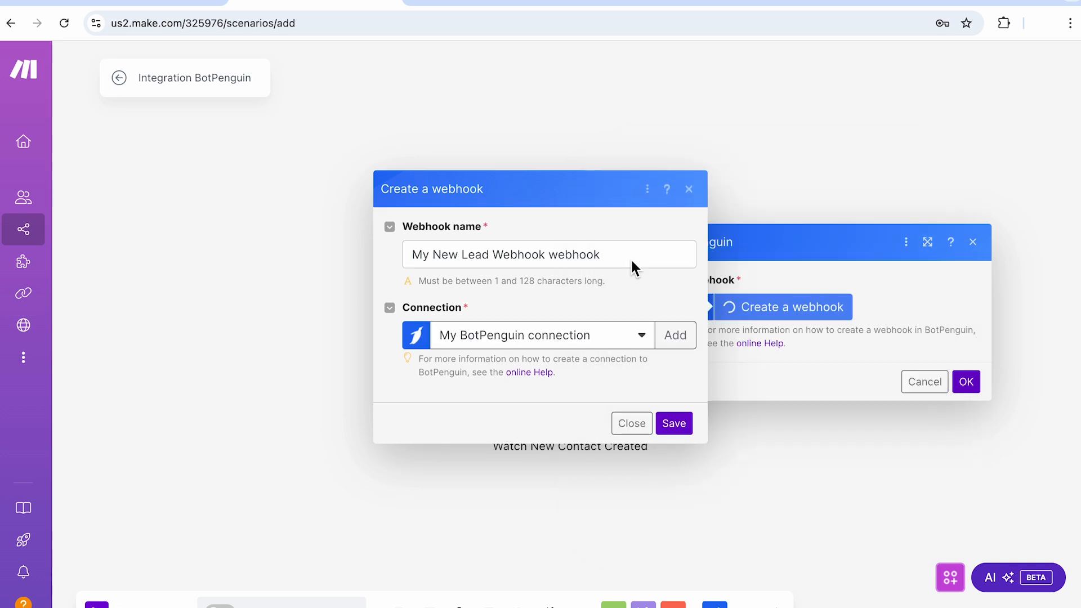
left_click(675, 430)
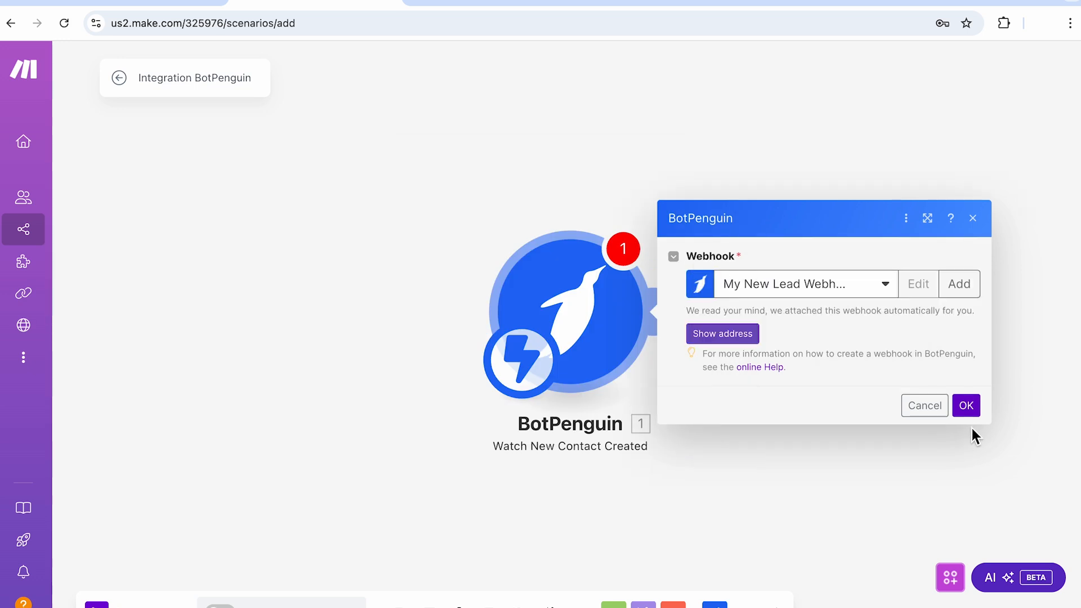
left_click(970, 408)
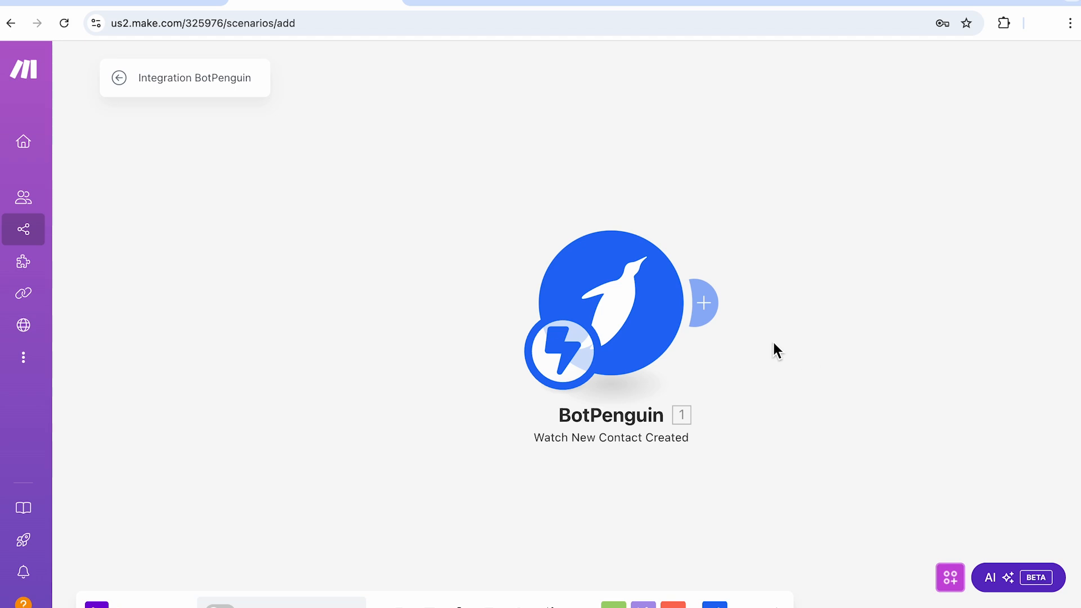
Step: Add a Google Sheets Add a Row module after the trigger and connect it by signing in with Google
left_click(708, 312)
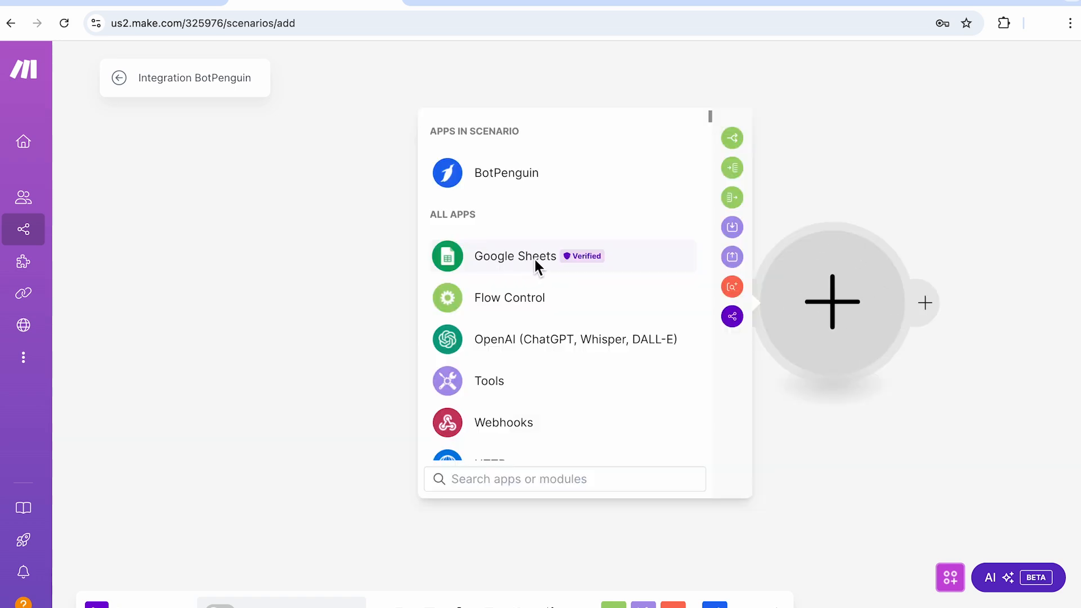
left_click(535, 259)
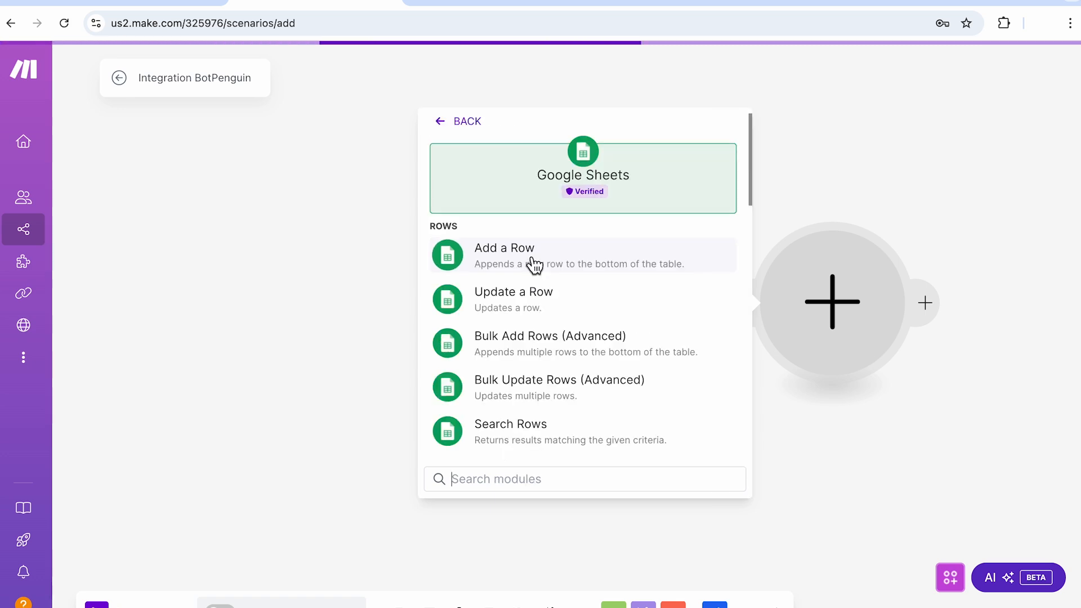
left_click(627, 257)
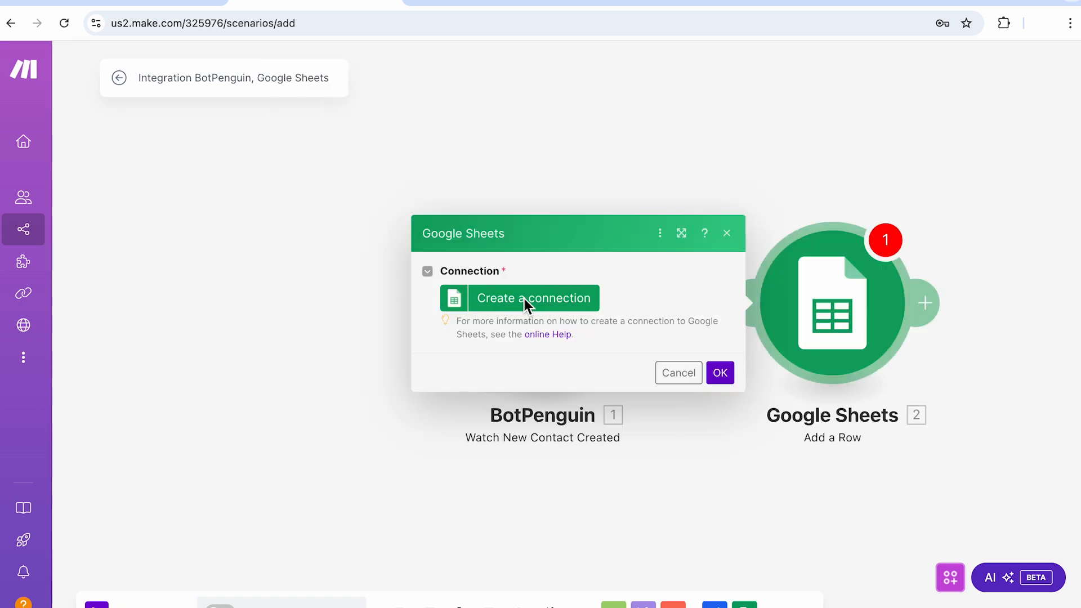
left_click(524, 298)
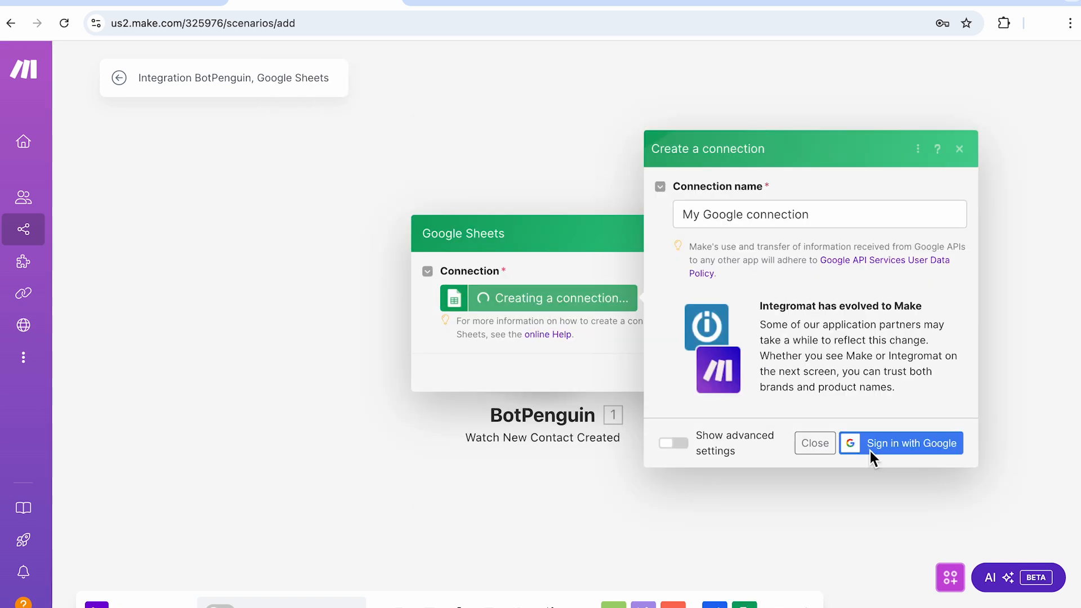
left_click(909, 451)
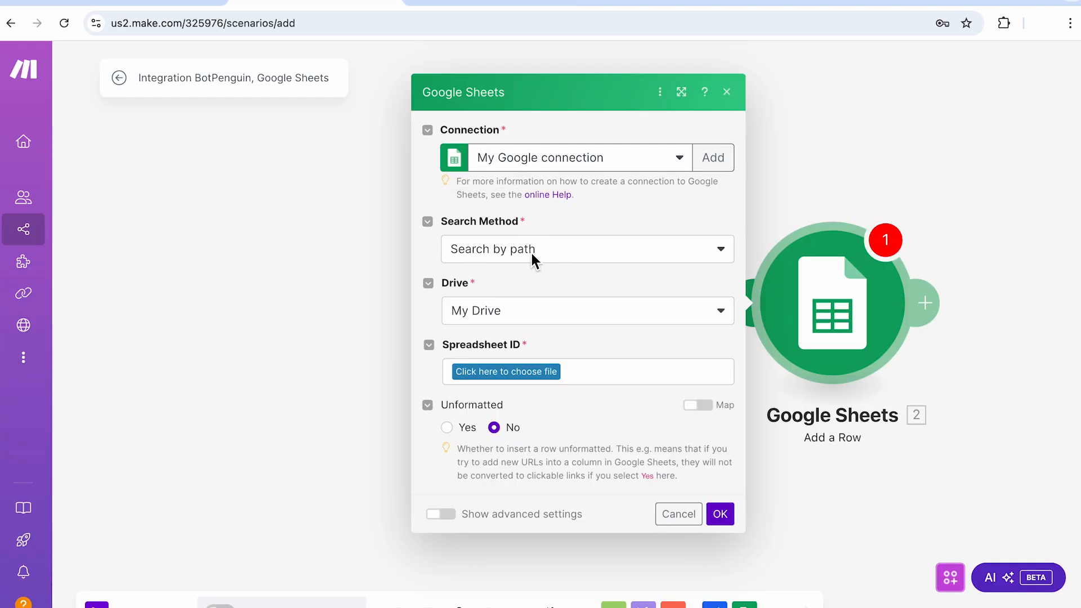
Step: Set the Add a Row module's search method to Search by path and its drive to My Drive
left_click(563, 260)
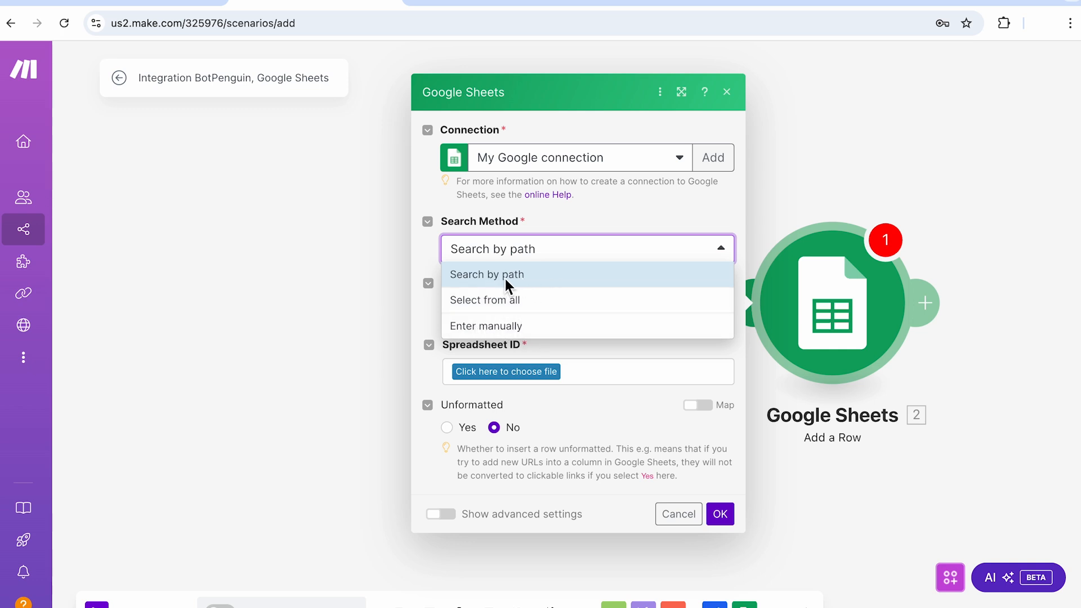
left_click(521, 274)
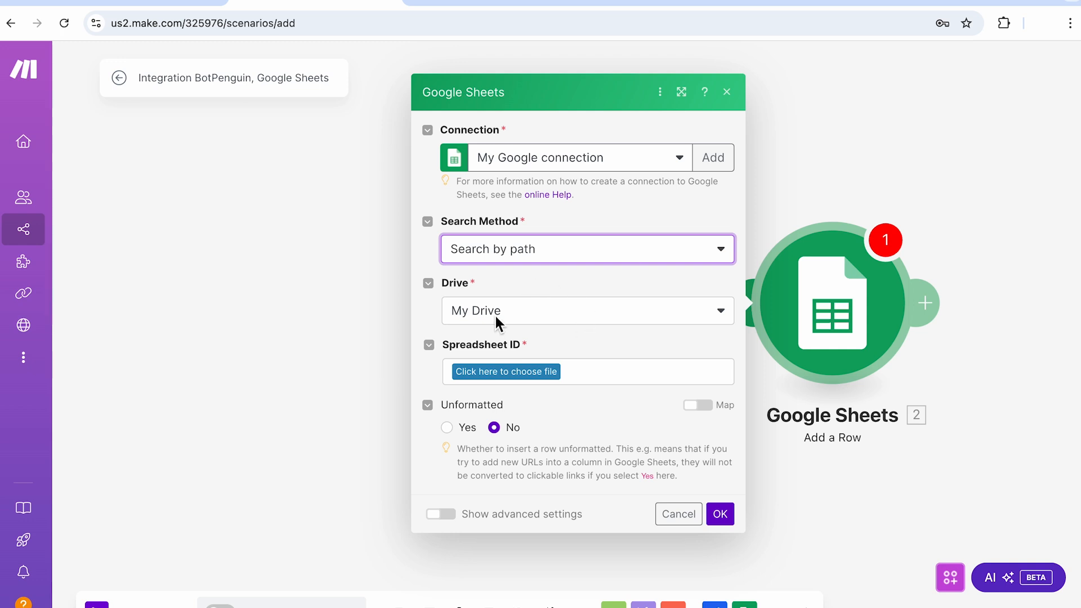
left_click(533, 316)
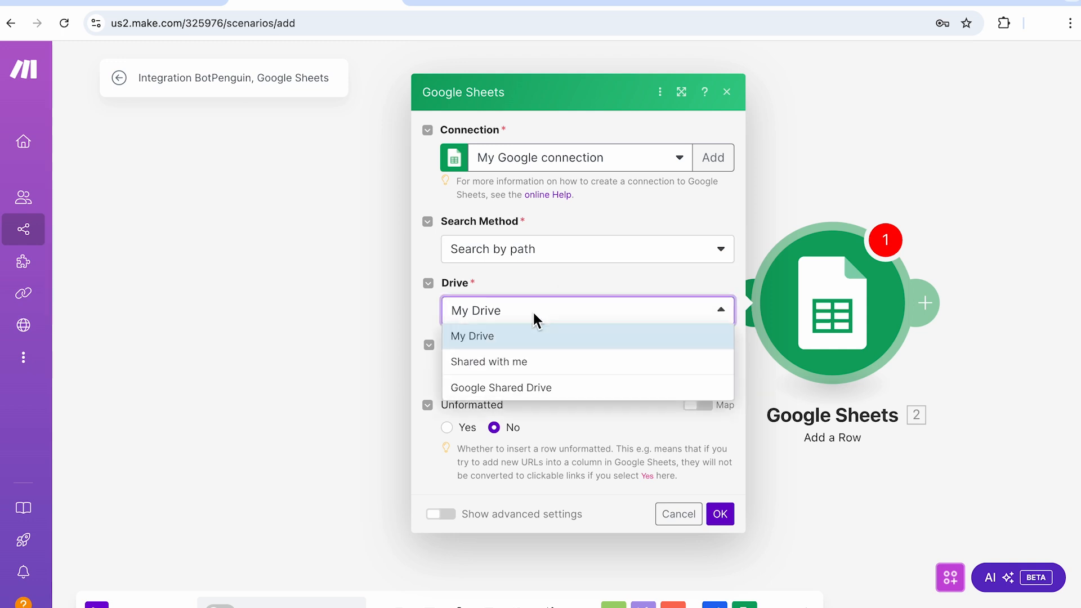
left_click(501, 340)
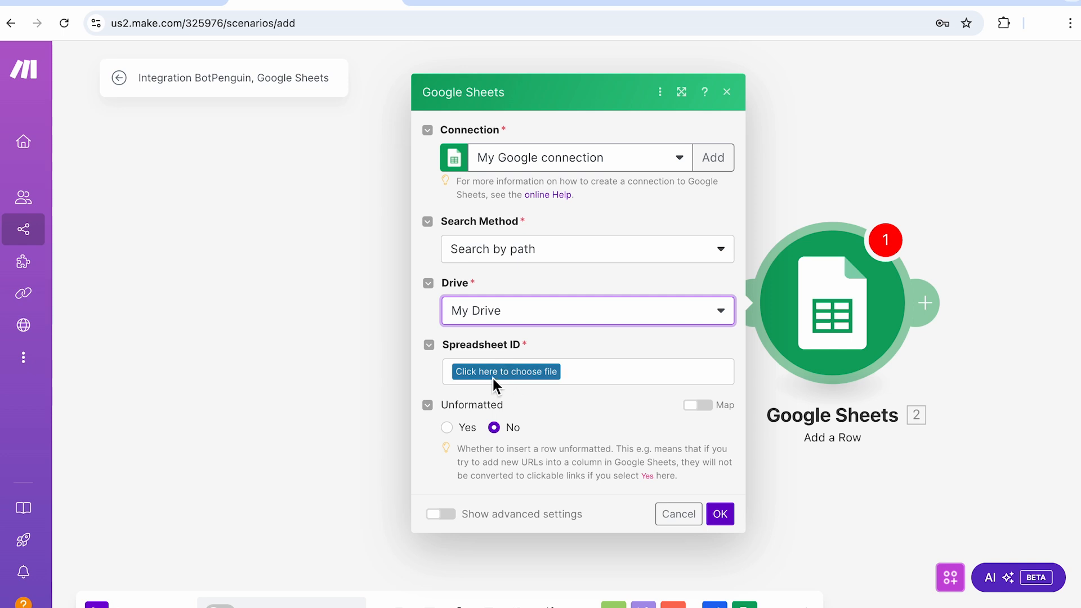
Step: Choose the Untitled spreadsheet and its Sheet1 as the destination for the Add a Row module
left_click(518, 377)
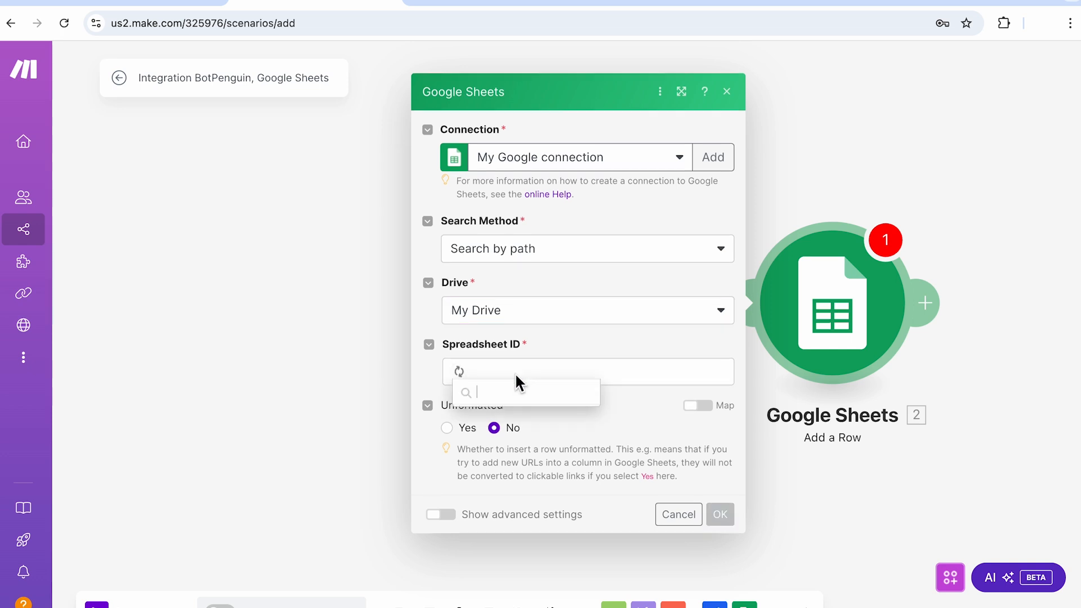
left_click(529, 457)
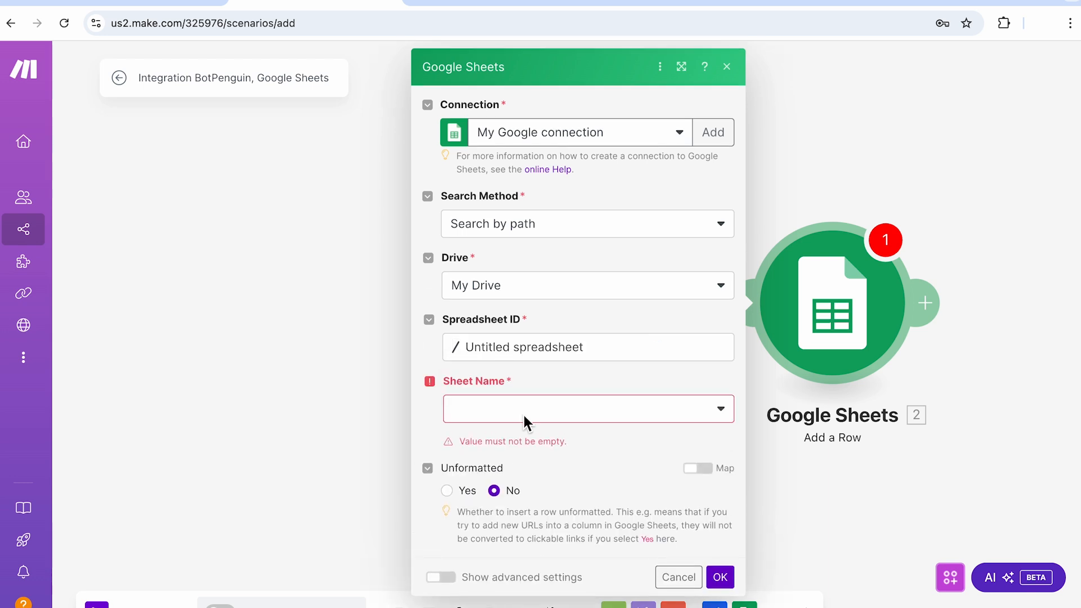
left_click(539, 408)
left_click(519, 436)
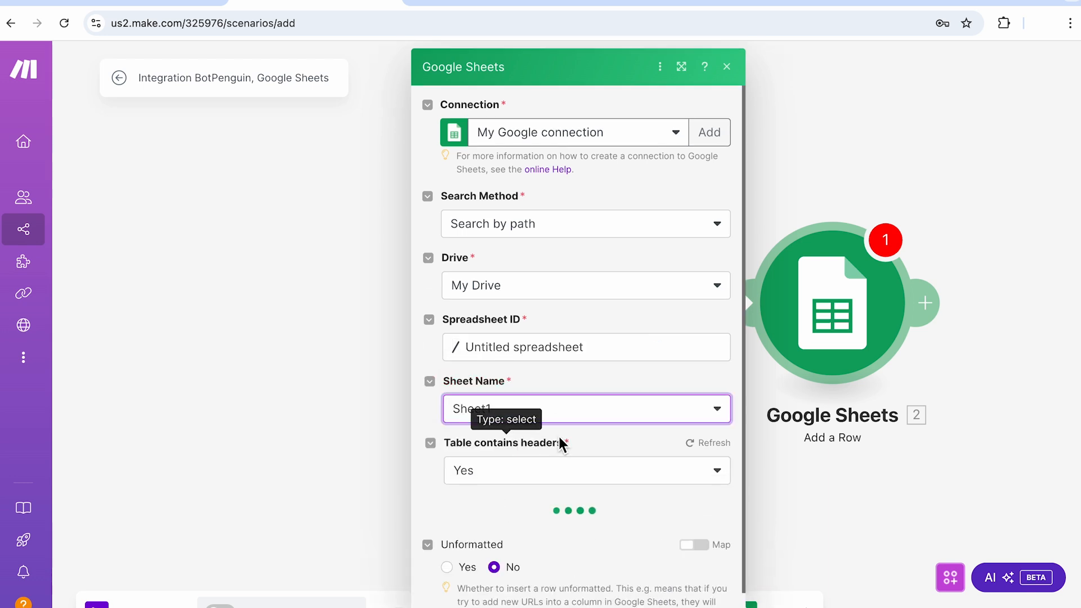
Step: Map the trigger's Name, Email and WhatsApp Number to the Name, Email and Phone columns and save the Add a Row module
scroll(558, 276, "down", 3)
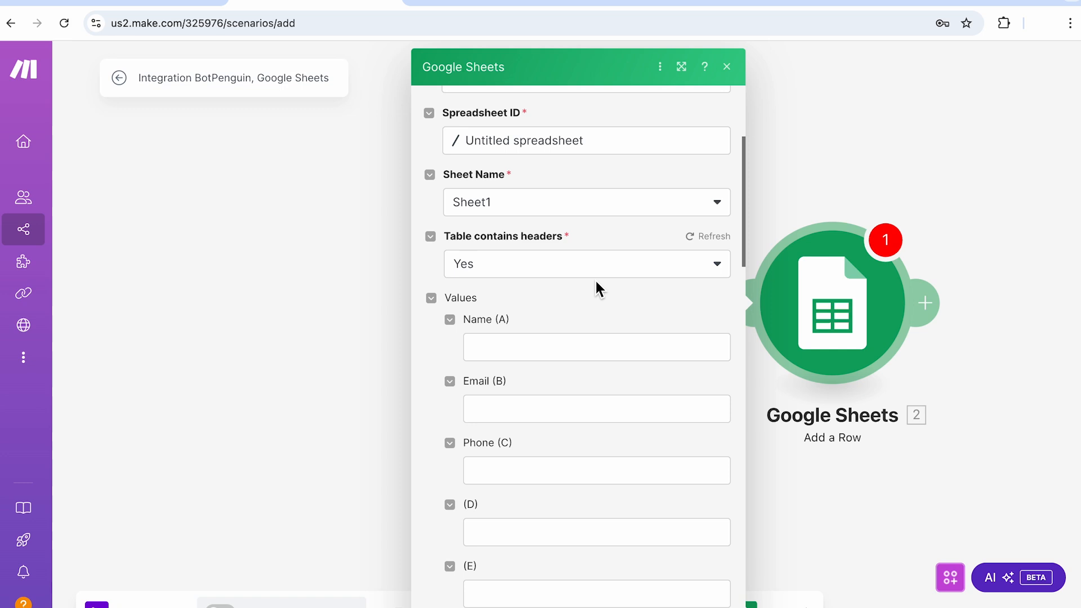
scroll(550, 525, "down", 3)
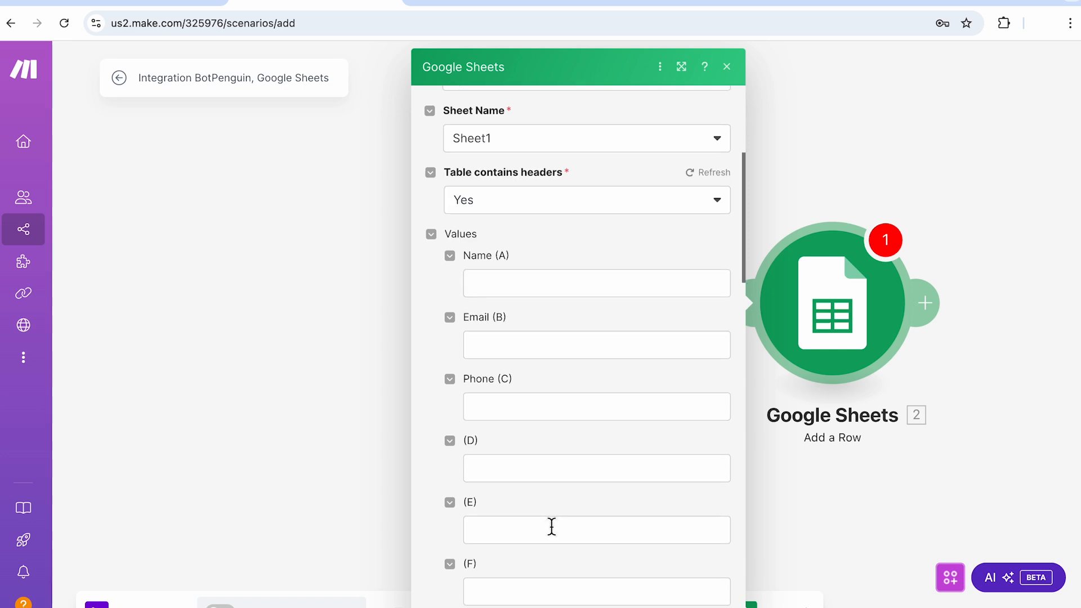
scroll(550, 534, "down", 1)
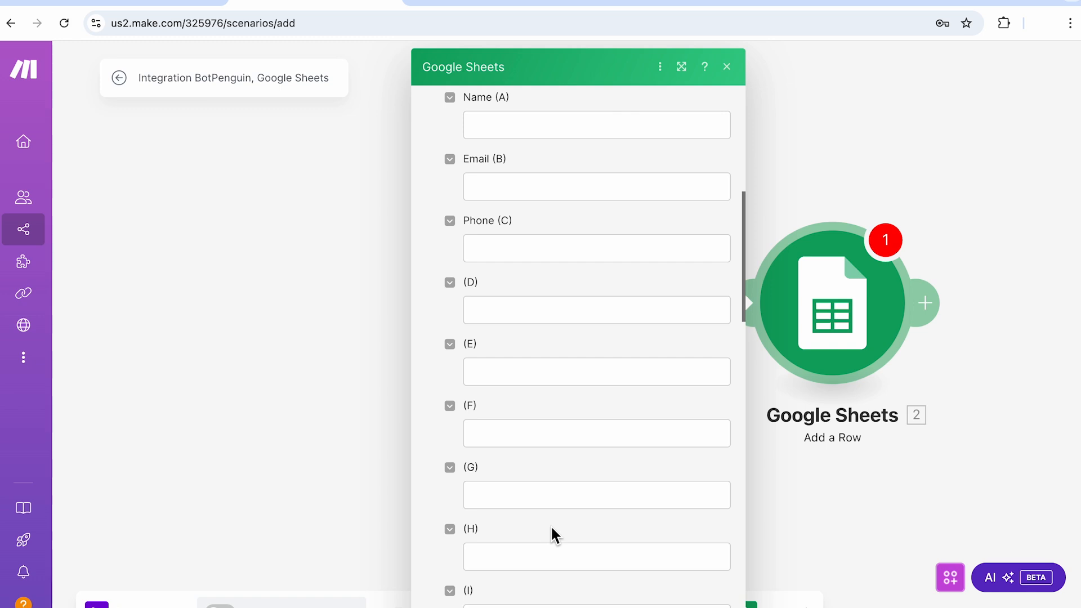
scroll(551, 524, "up", 5)
left_click(532, 410)
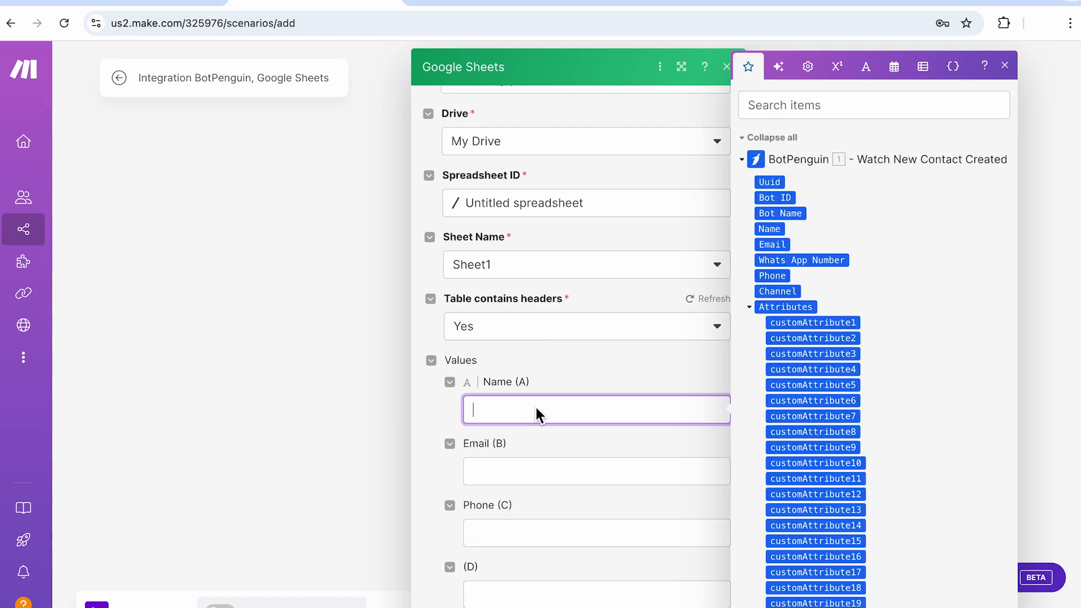
left_click(770, 229)
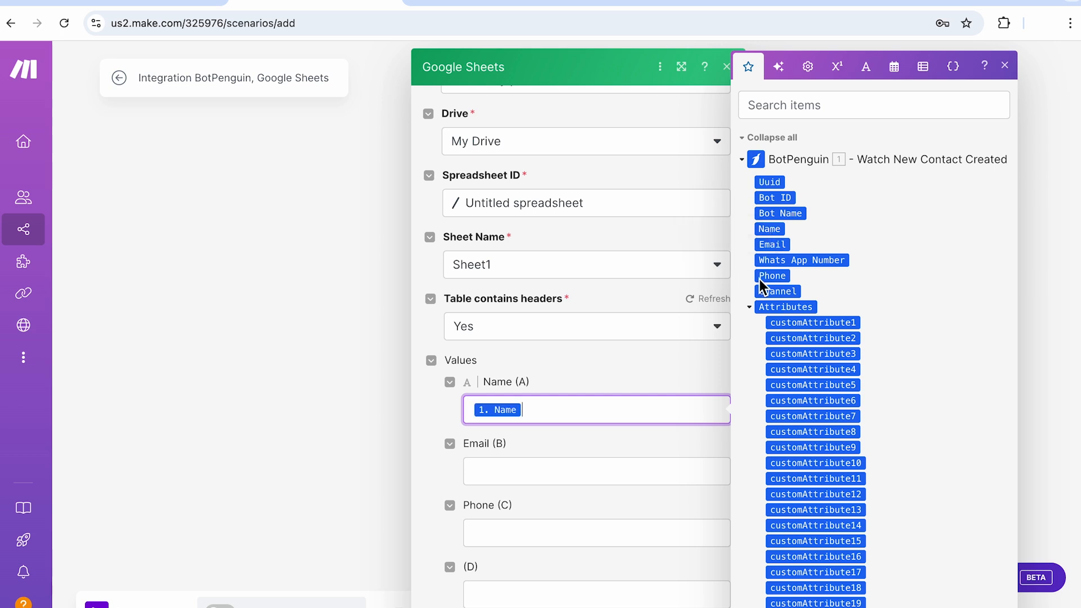
left_click(578, 471)
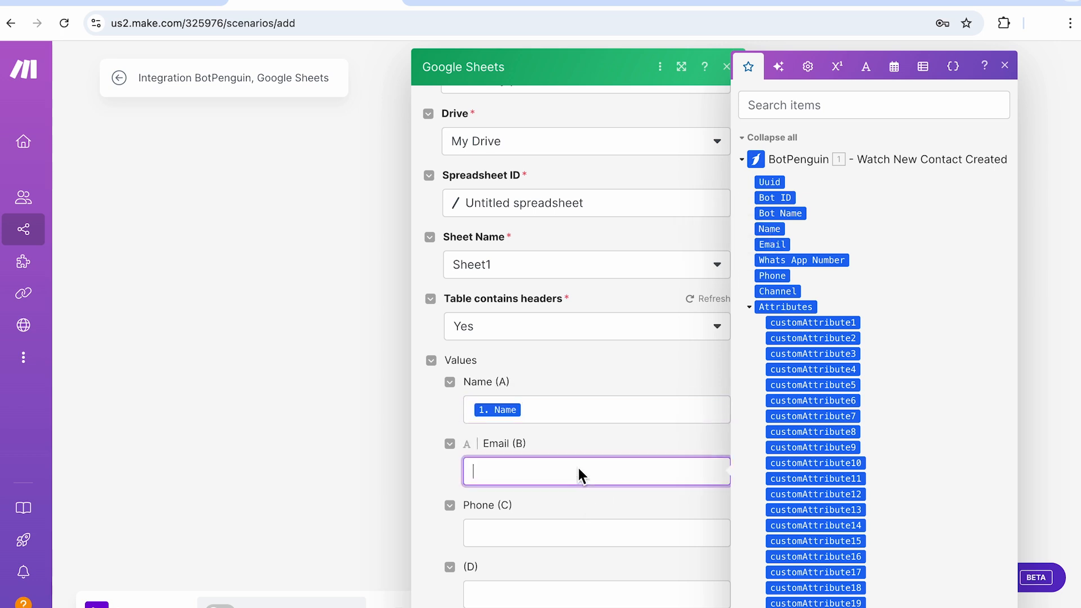
left_click(774, 245)
left_click(576, 529)
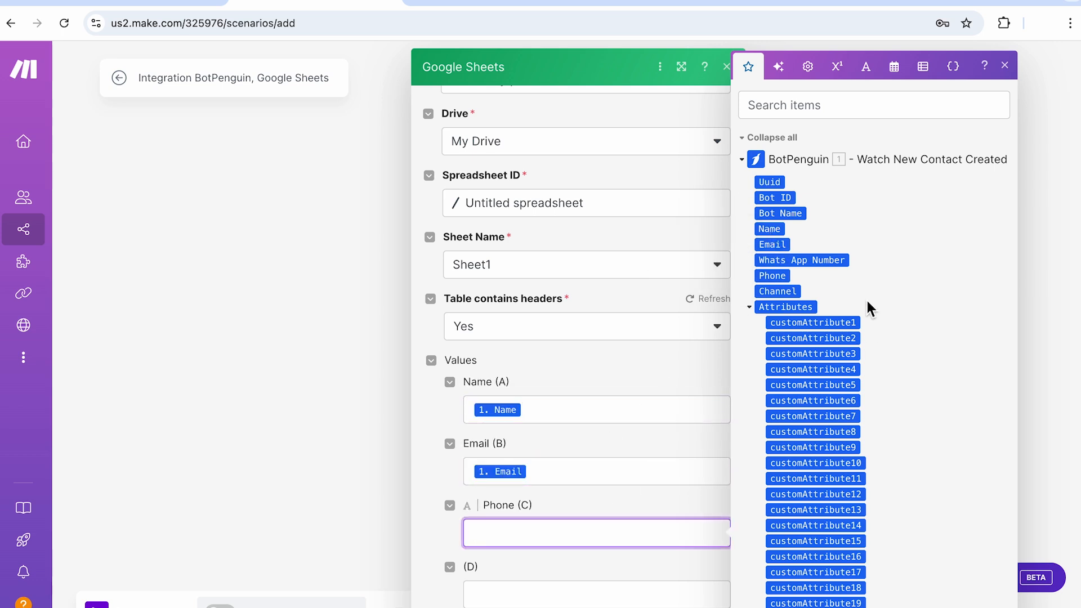
left_click(835, 262)
scroll(588, 469, "down", 20)
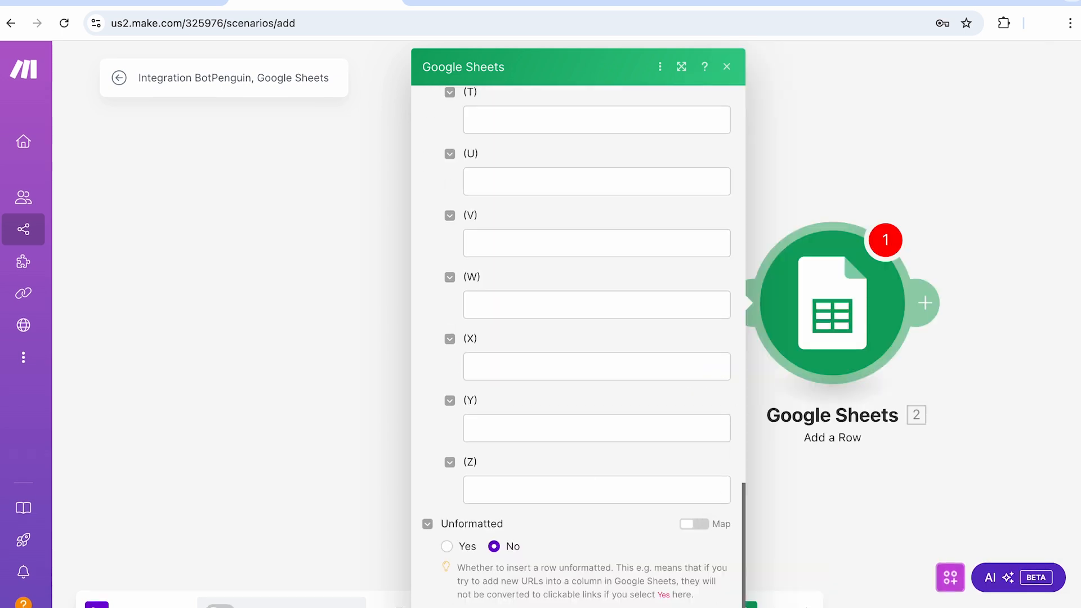
left_click(714, 607)
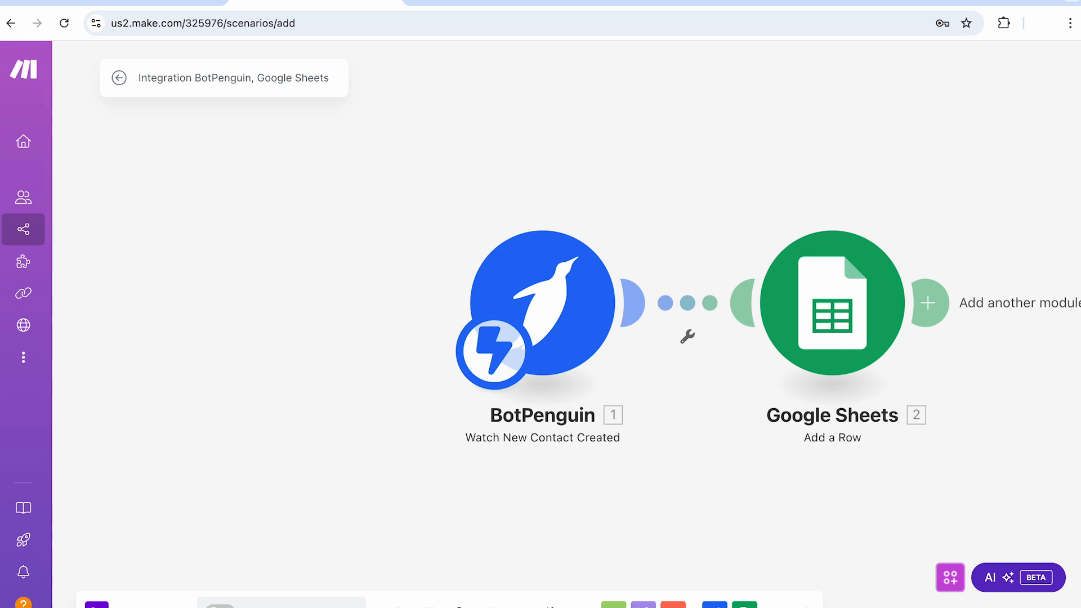
Step: Switch to BotPenguin and open Bot 4's Restaurant Table Booking chat flow
scroll(495, 436, "down", 3)
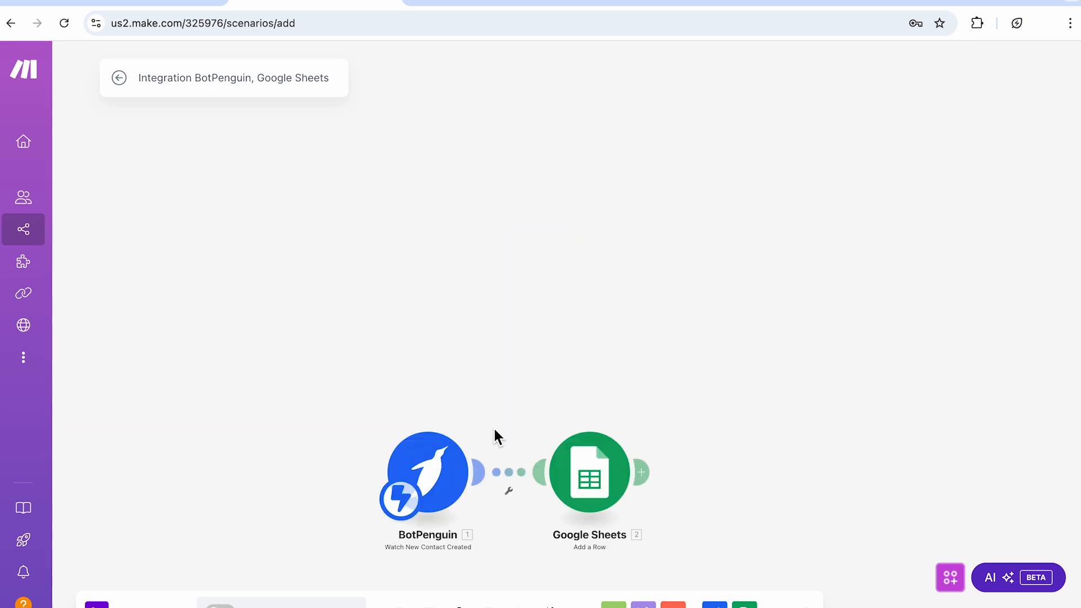
left_click(121, 2)
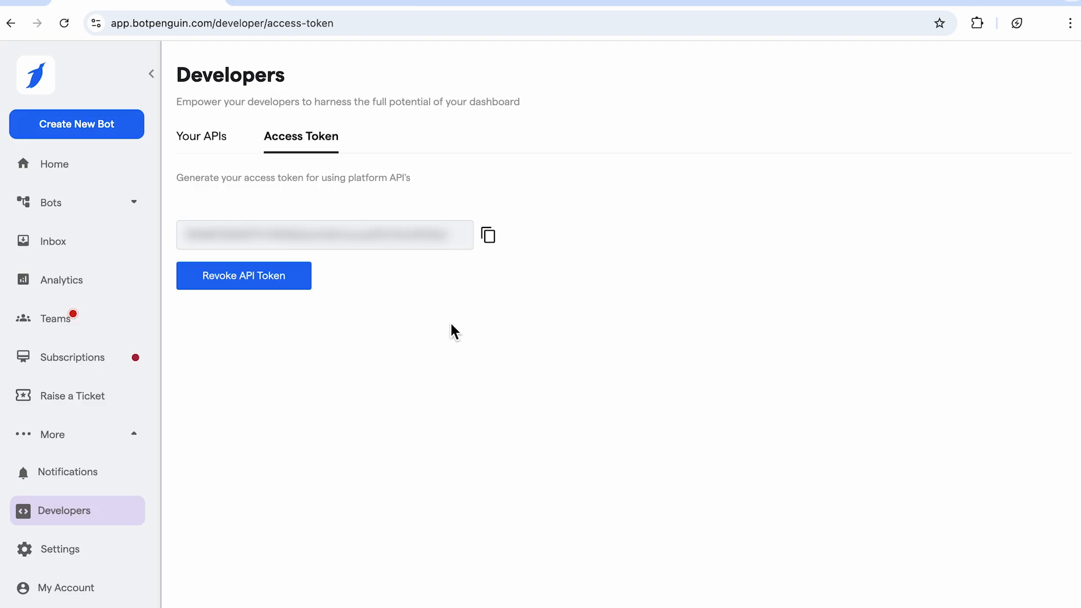
left_click(88, 203)
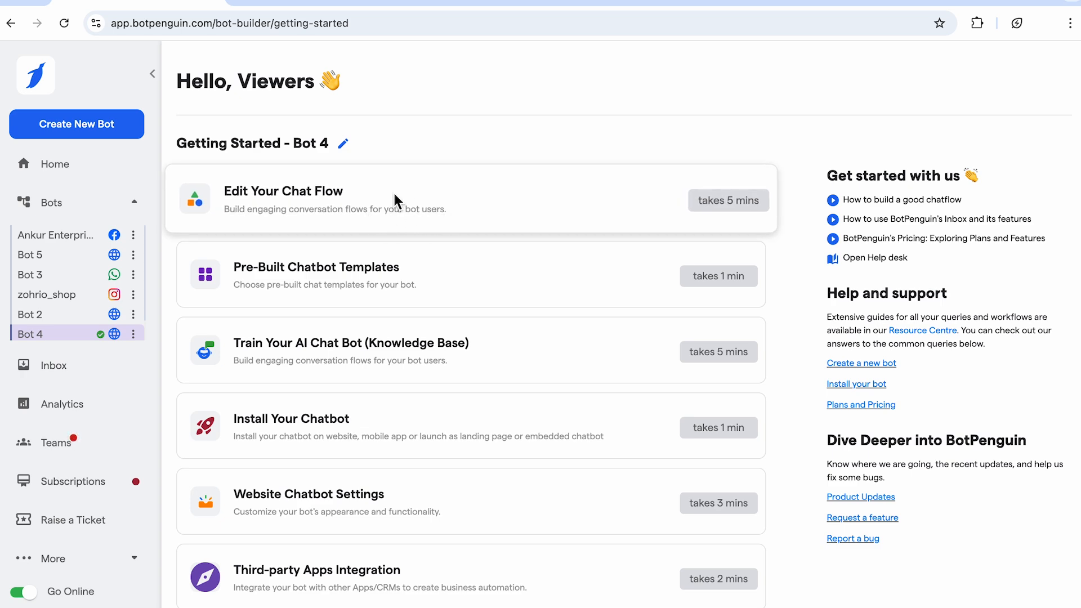
left_click(348, 212)
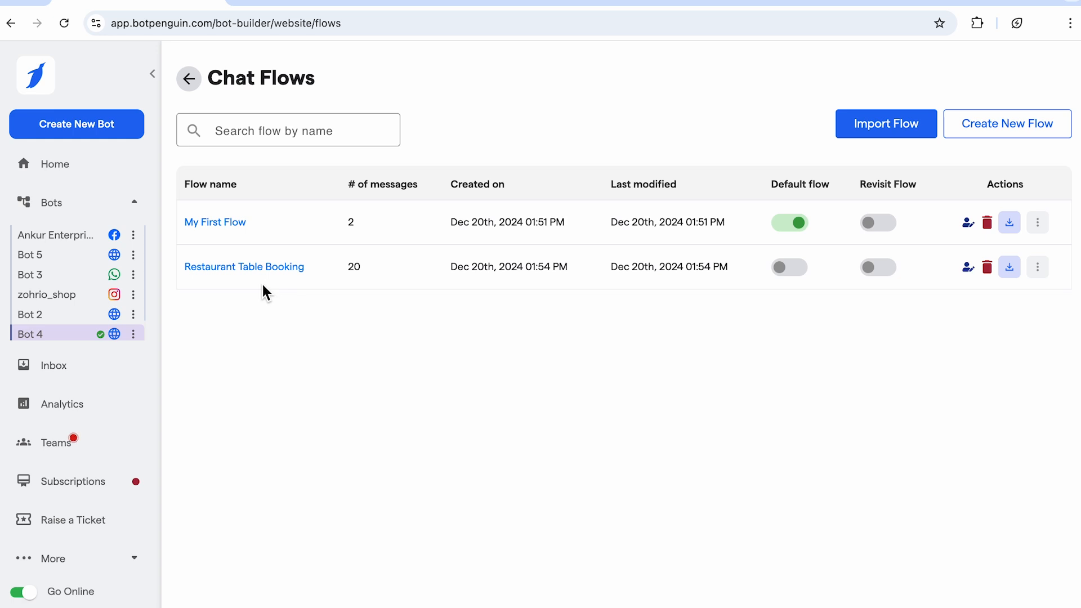
left_click(216, 222)
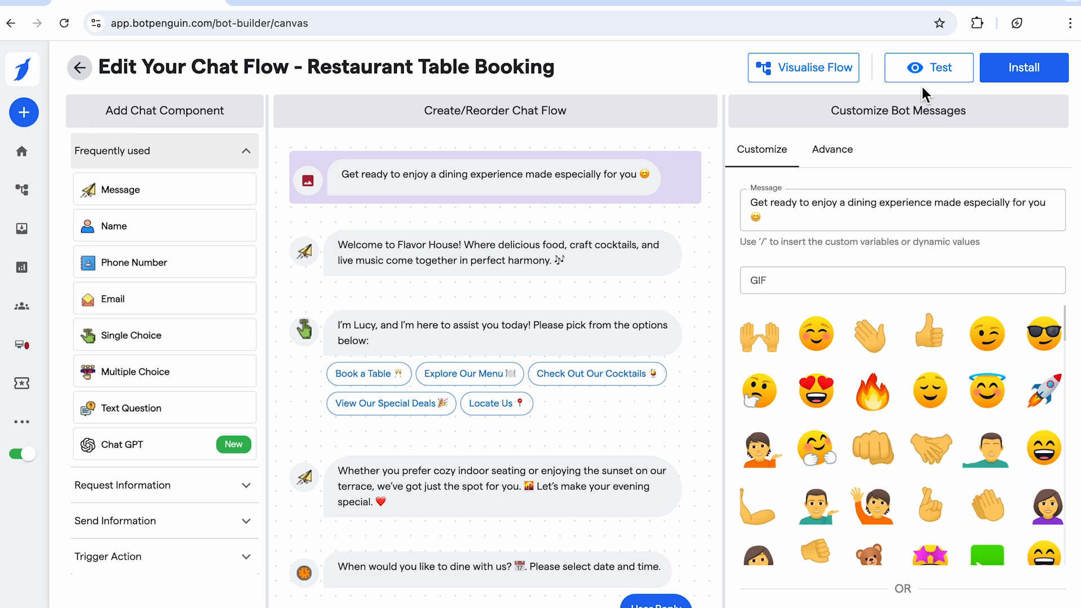
mouse_move(435, 302)
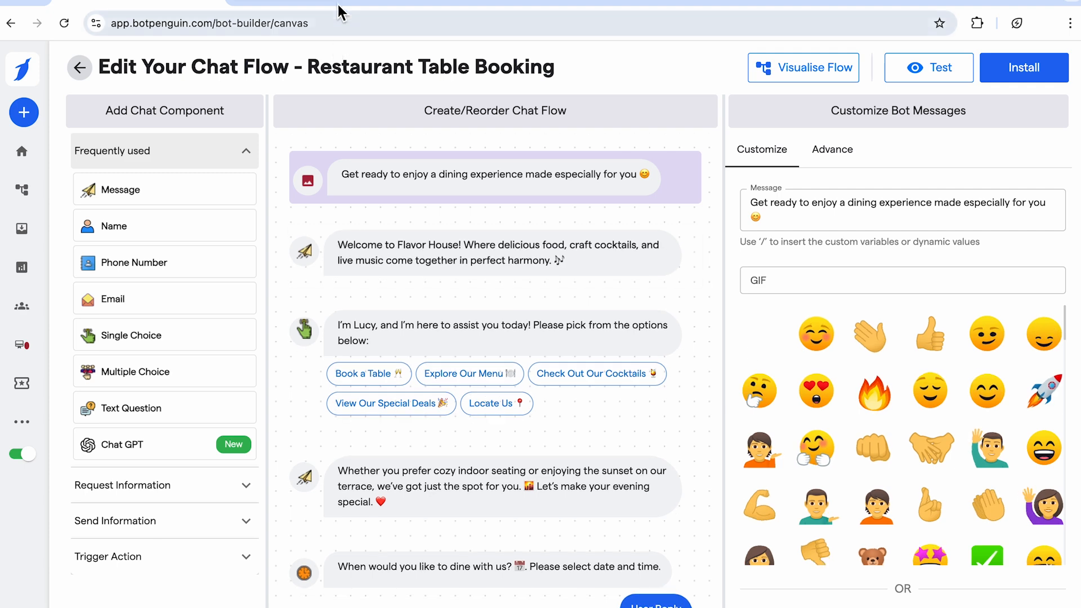
Step: Switch back to Make and create a new scenario that starts with the Google Sheets Watch New Rows trigger
left_click(337, 3)
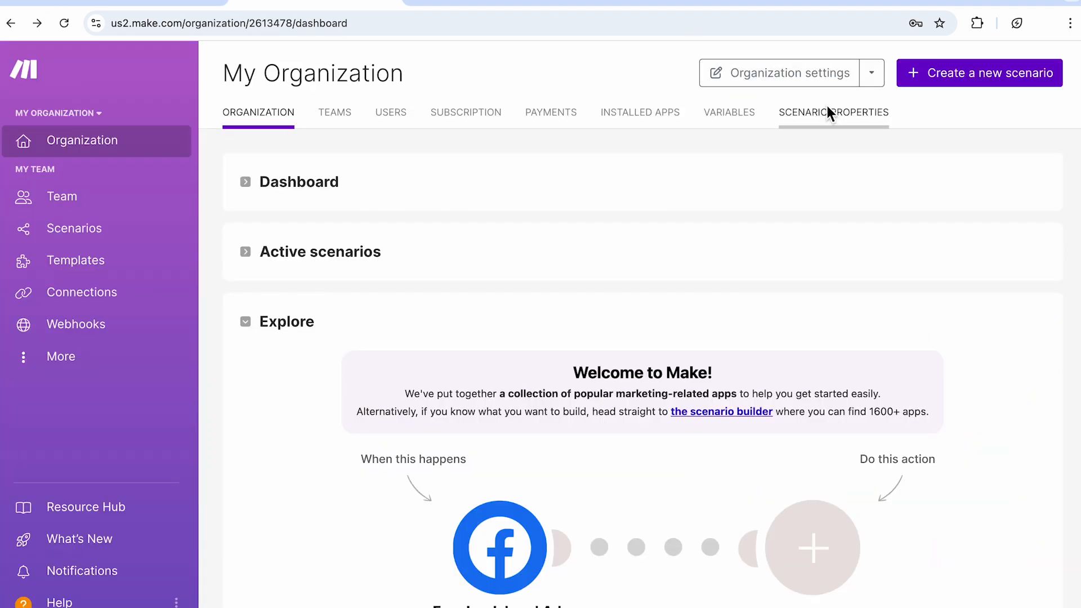
left_click(991, 76)
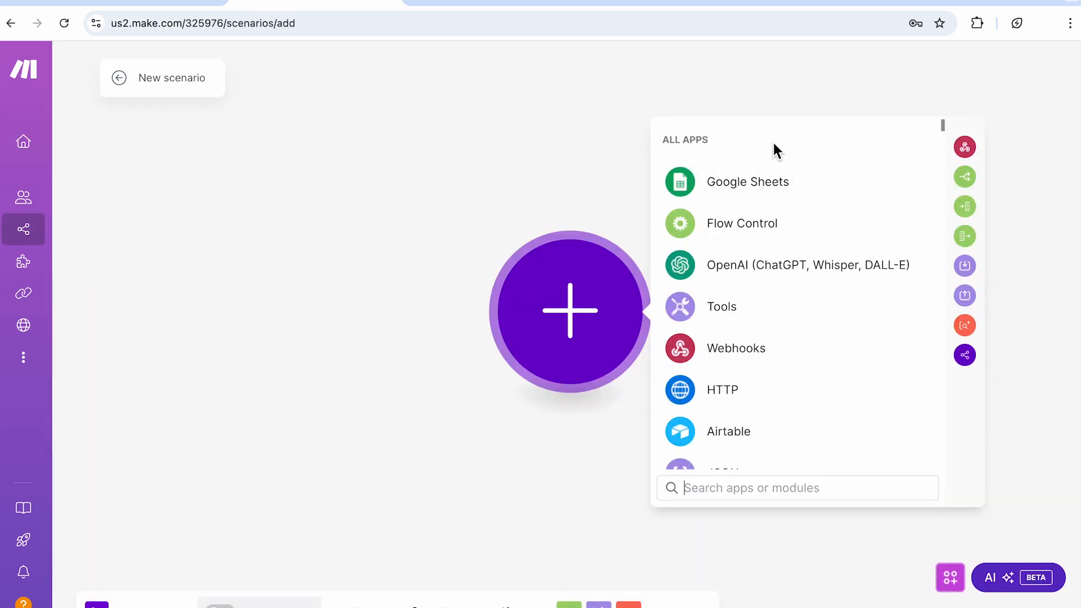
left_click(775, 182)
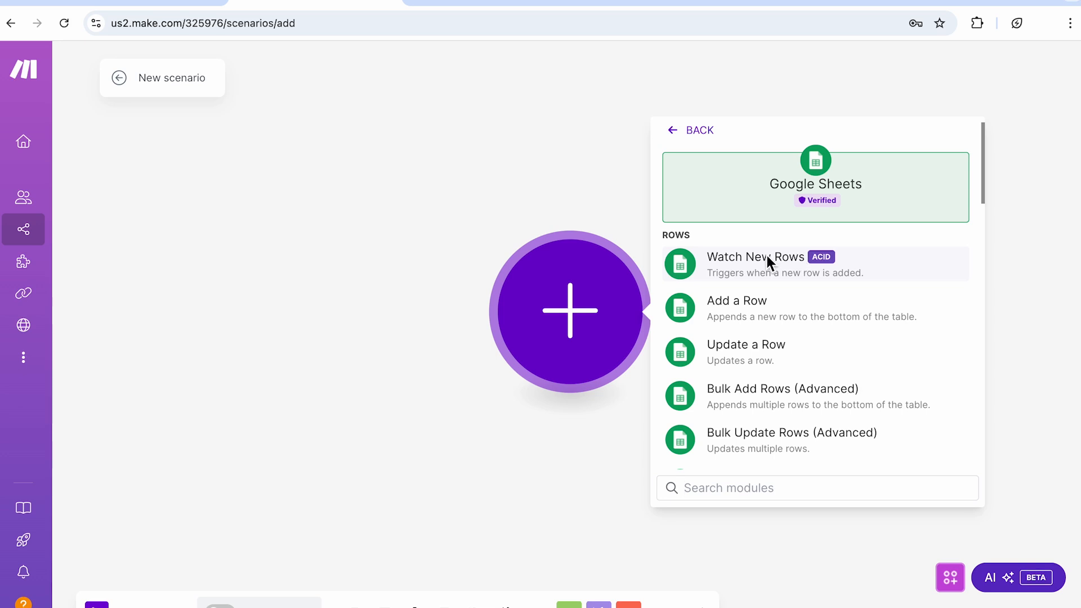
left_click(786, 261)
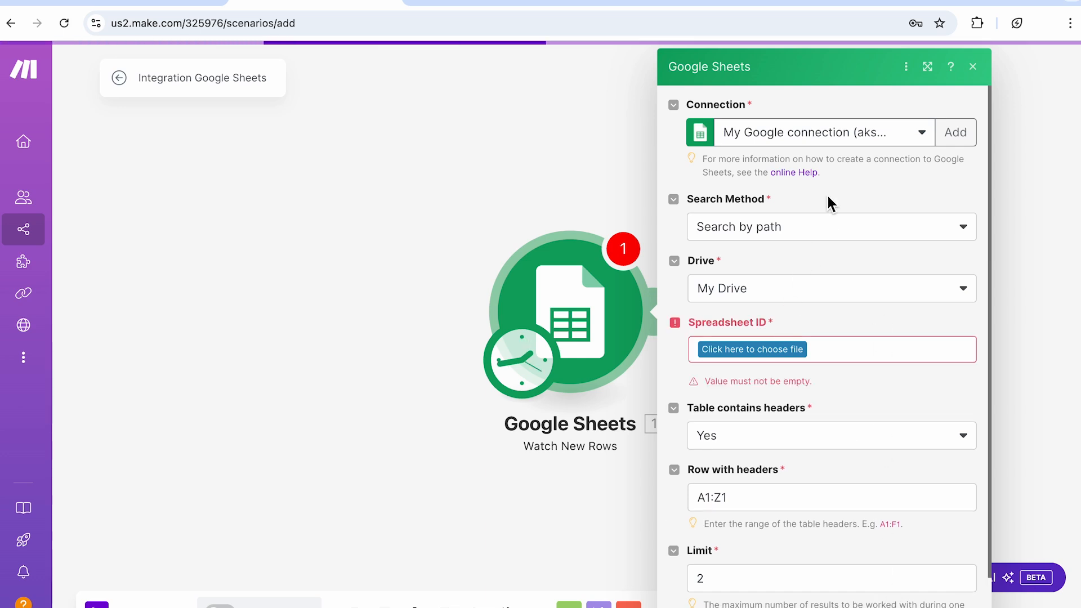
Step: Set the trigger to watch Sheet1 of the New Sheet spreadsheet, starting from All rows
left_click(765, 352)
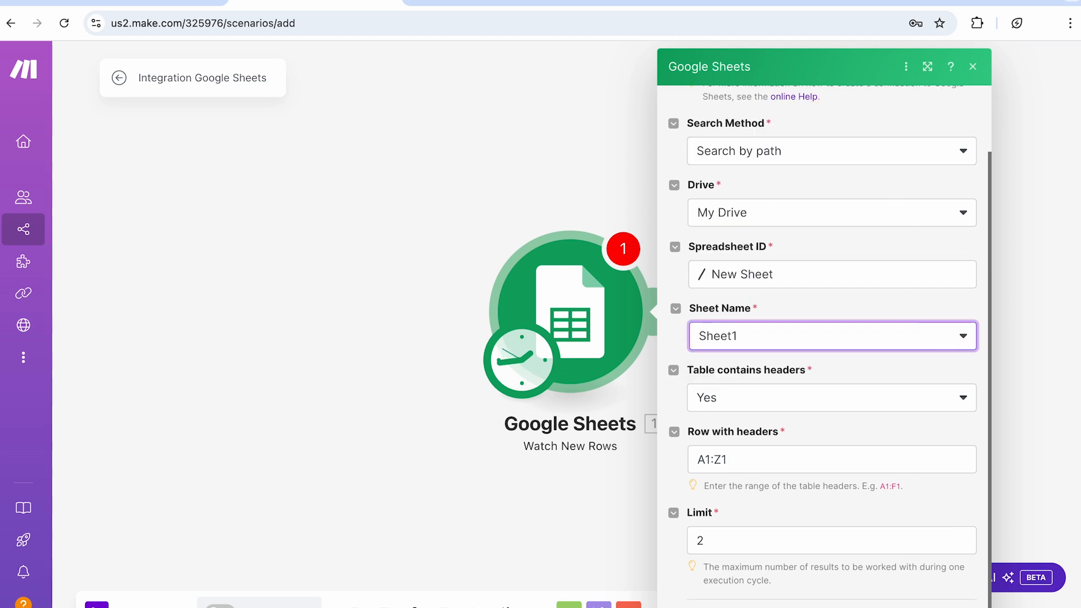
left_click(965, 607)
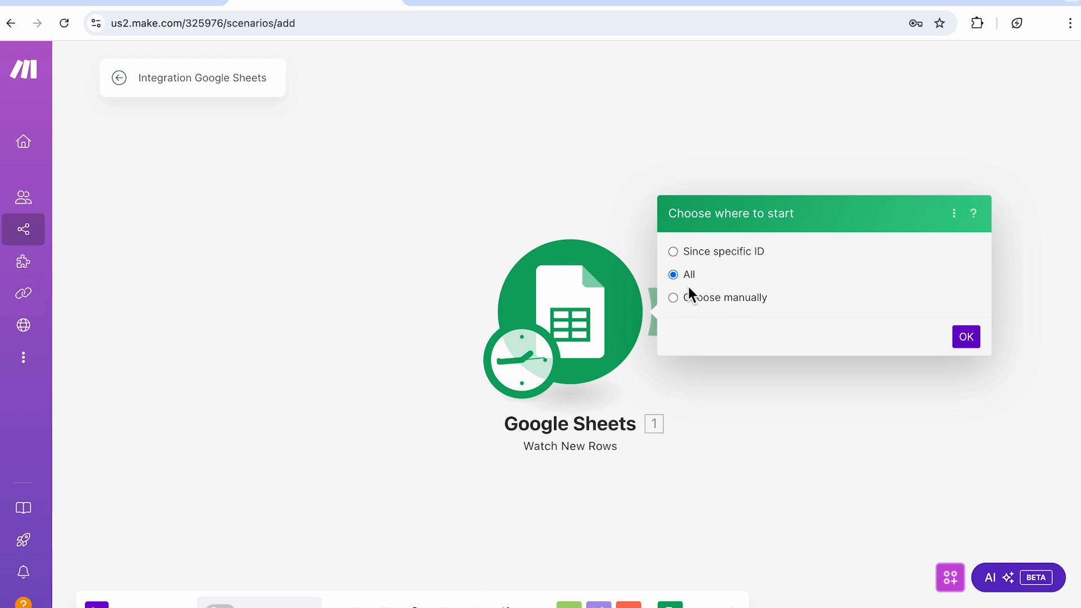
left_click(965, 337)
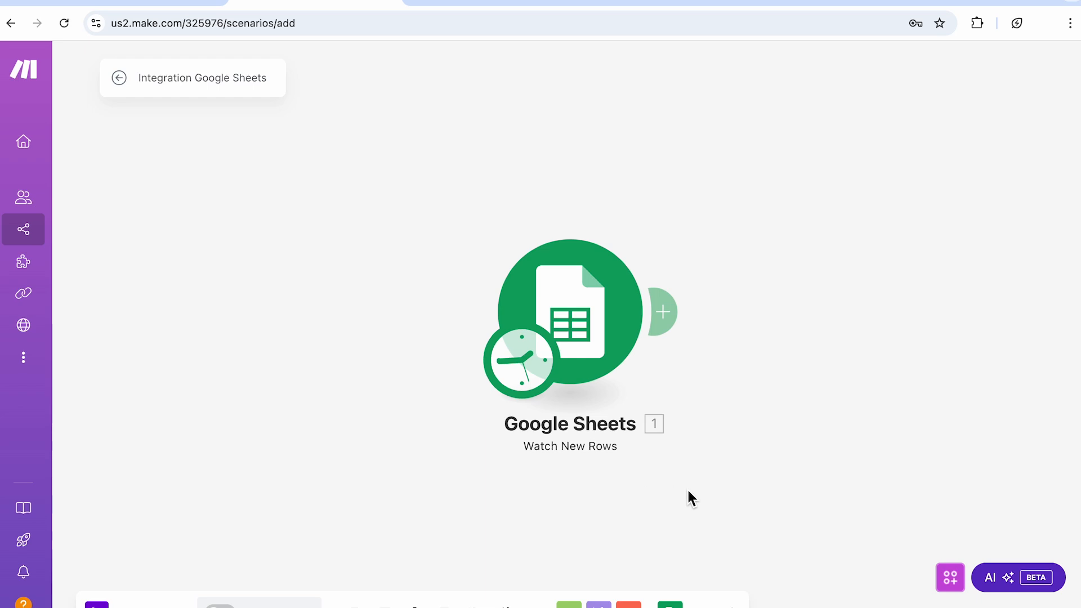
Step: Add a BotPenguin Add a Contact module with country code +91, mapping Name (A), Phone (C) and Email (B), and save it
left_click(669, 319)
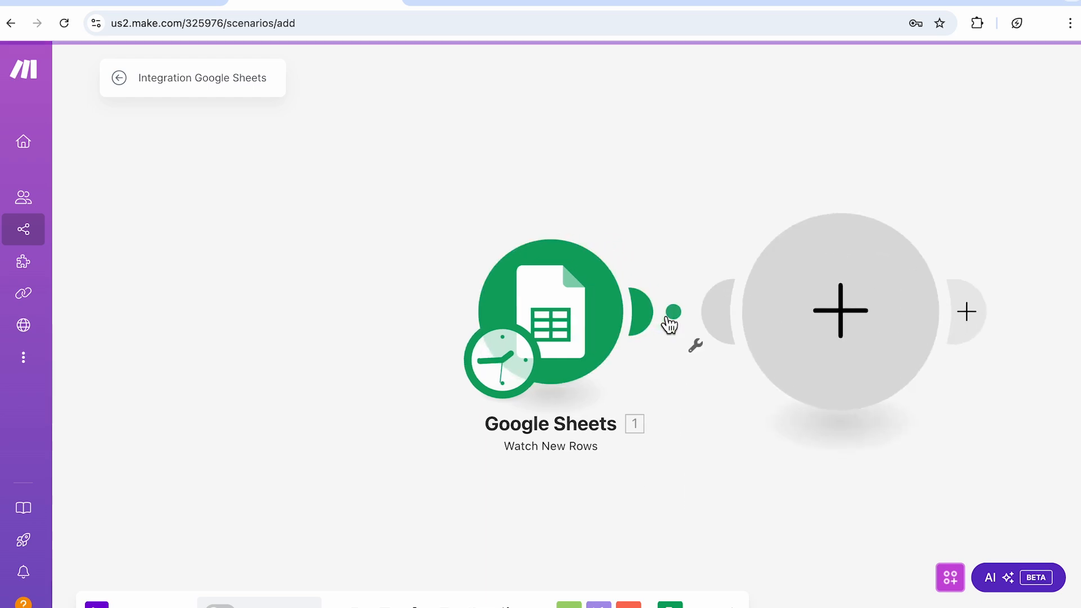
type("botpe")
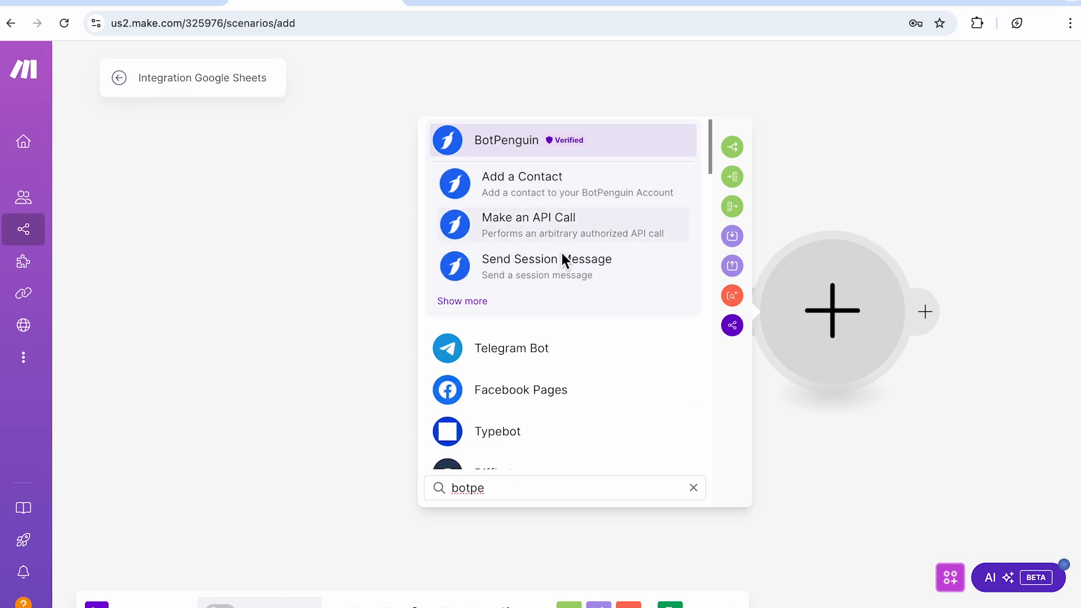
left_click(586, 185)
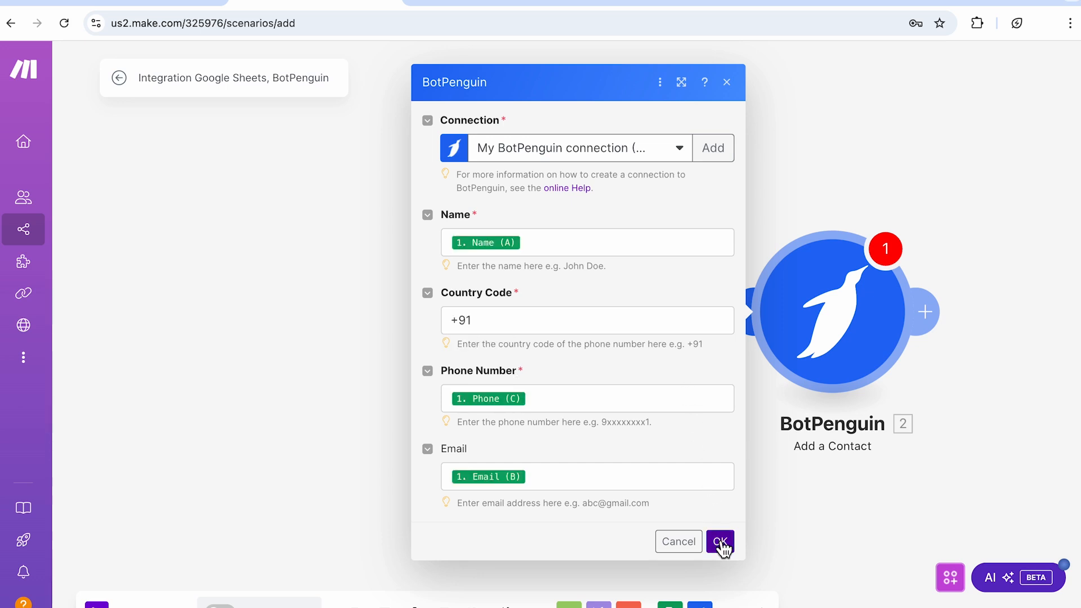
left_click(720, 542)
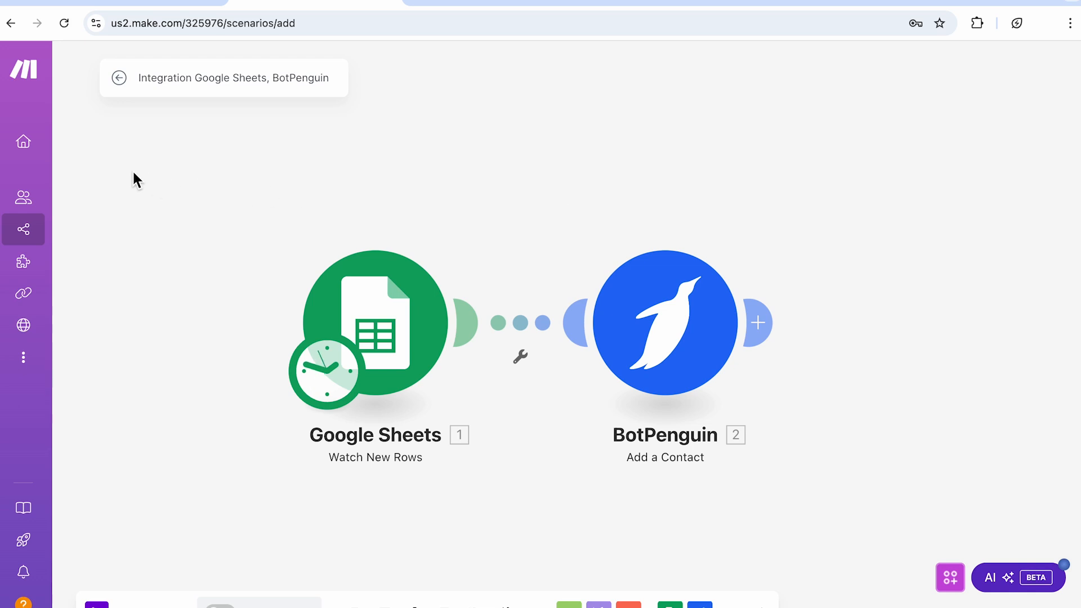
Step: Open the team's connections in Make and look through the introduction page of the BotPenguin Resource Centre
mouse_move(42, 238)
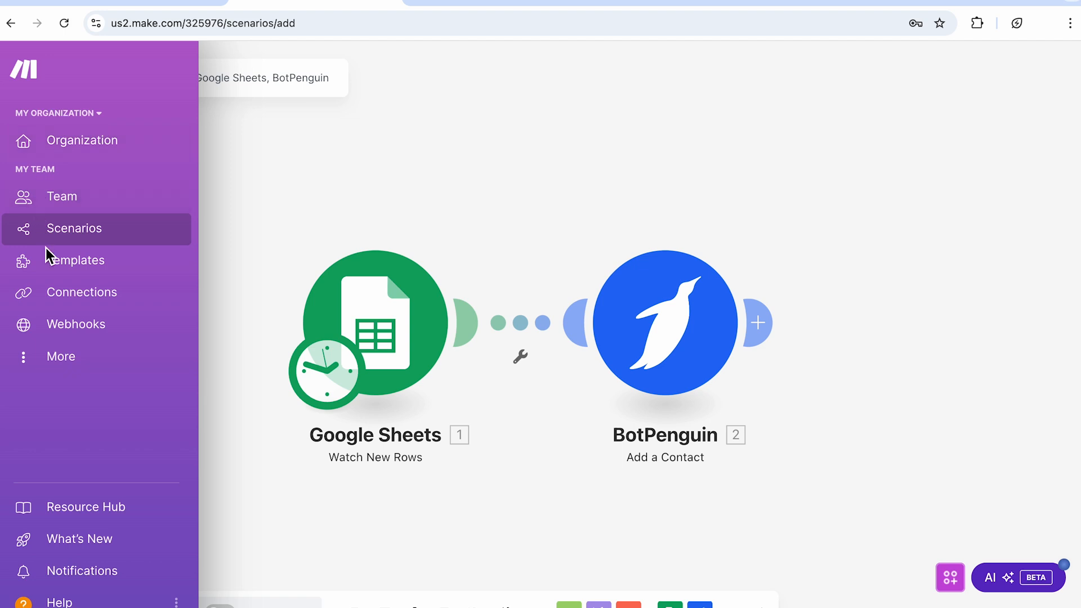
left_click(115, 296)
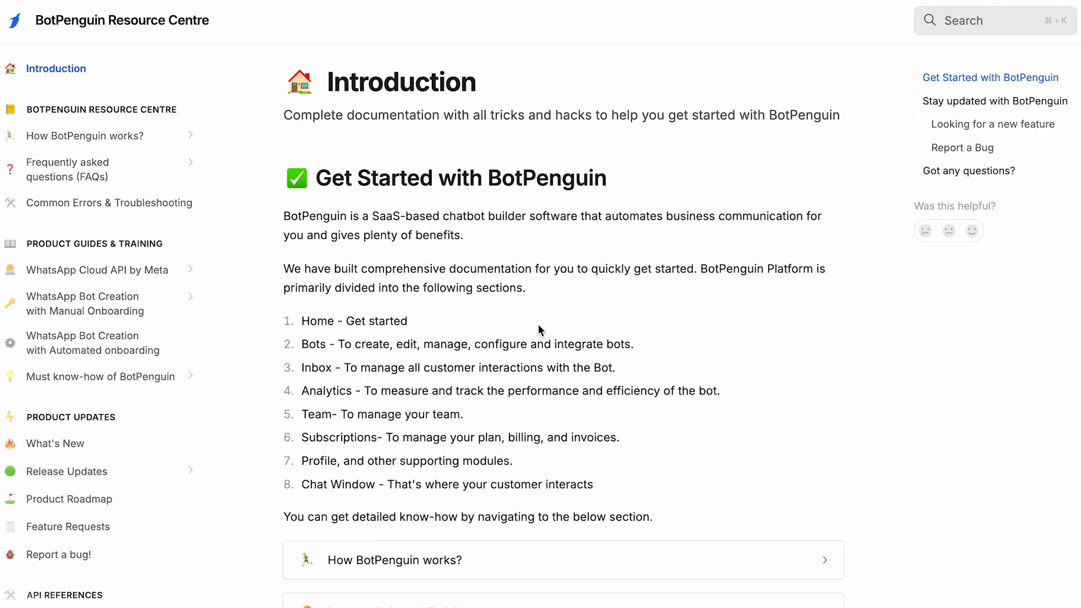
scroll(538, 323, "down", 5)
scroll(538, 323, "down", 5)
scroll(540, 329, "down", 5)
scroll(539, 327, "down", 5)
scroll(538, 326, "down", 1)
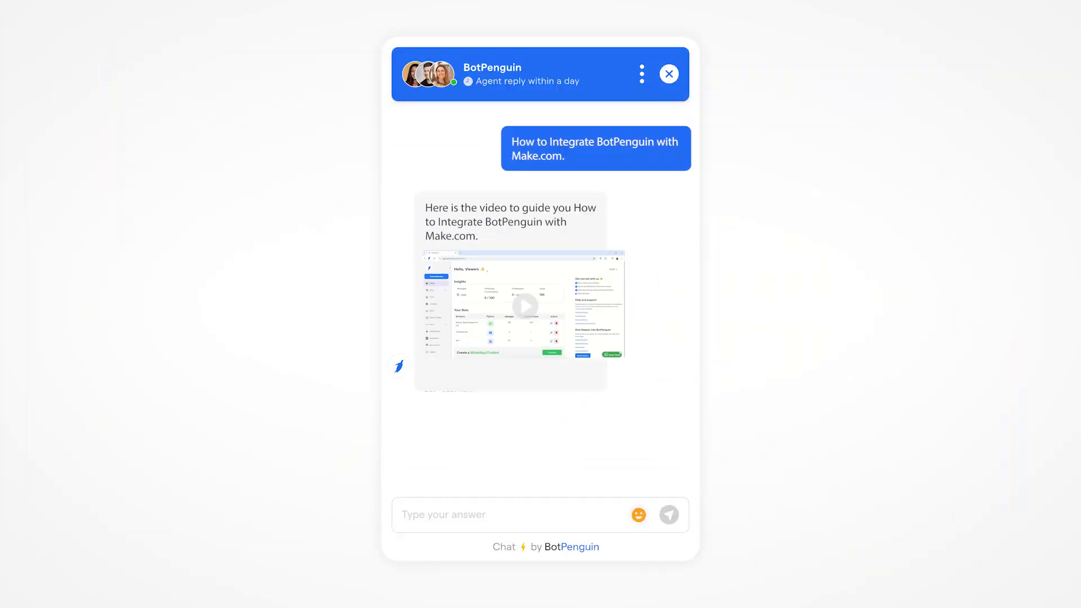
type("Thank You!")
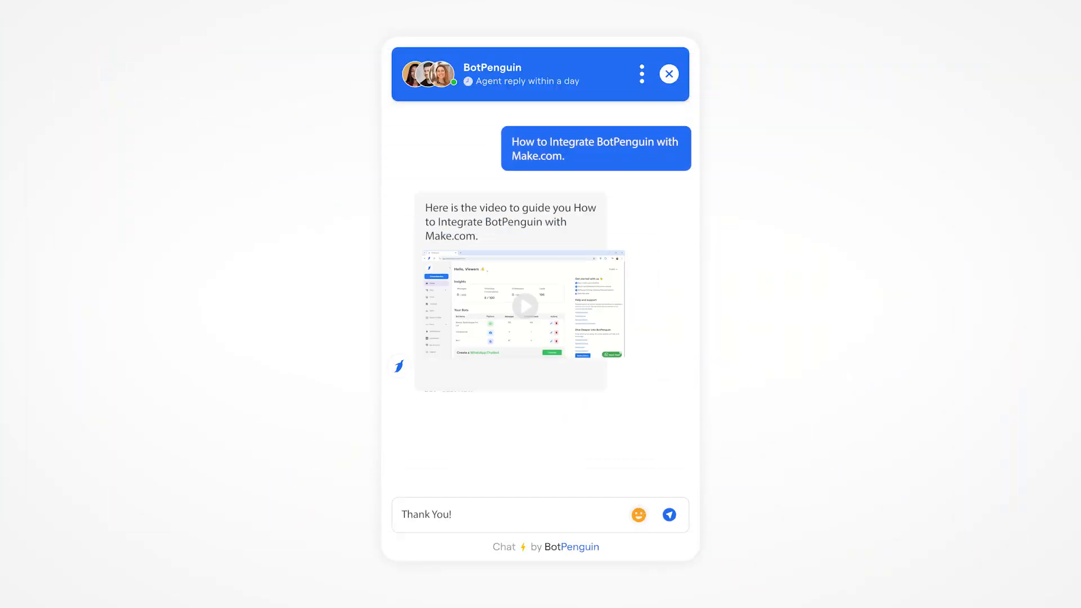
key("Return")
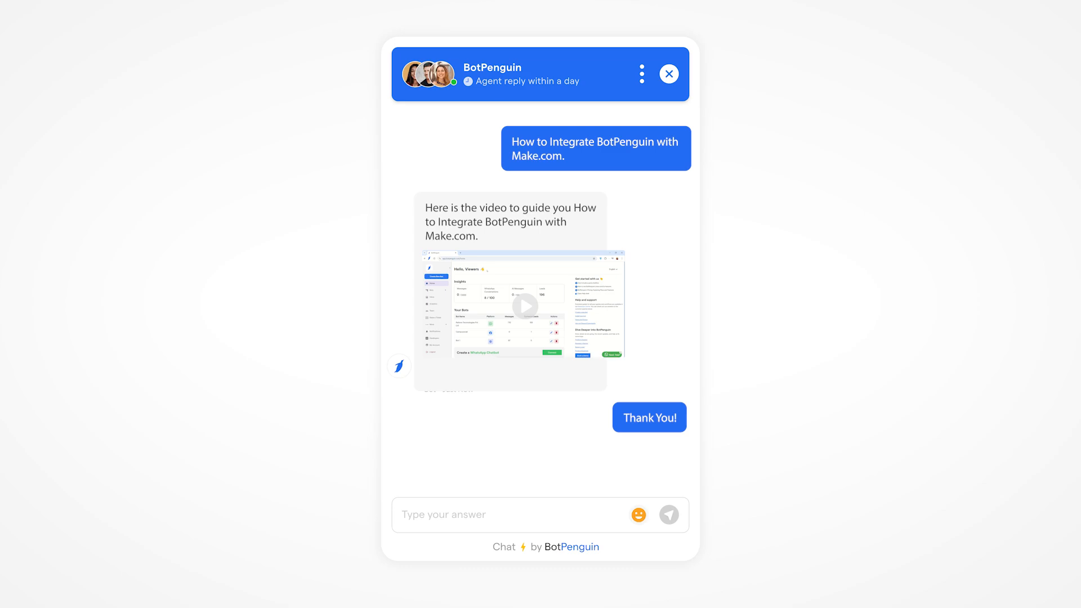